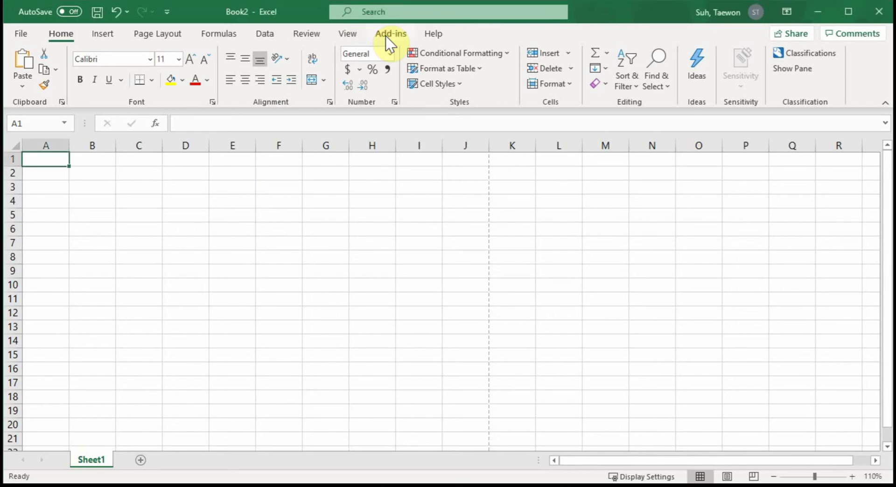
Start a new GE Portfolio Matrix template from the ME>XL add-in, using the Interactive Assistant.
{"action": "left_click", "coordinate": [381, 38]}
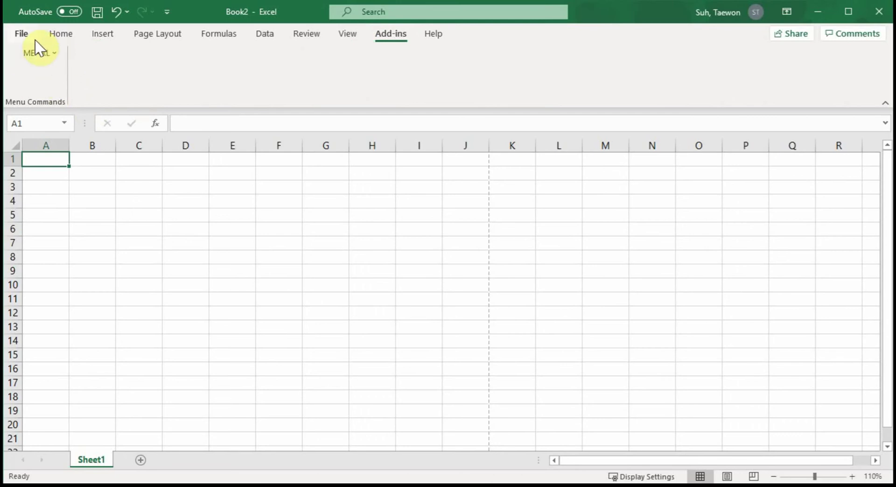
{"action": "left_click", "coordinate": [42, 53]}
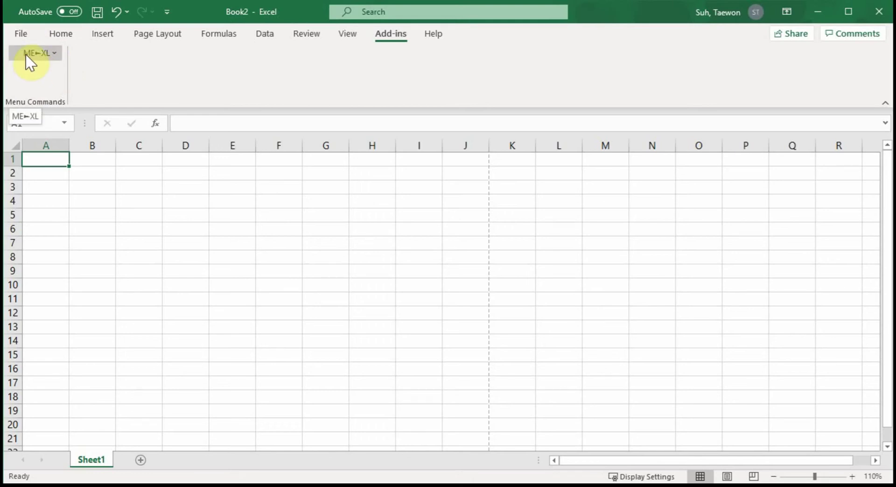
{"action": "left_click", "coordinate": [26, 54]}
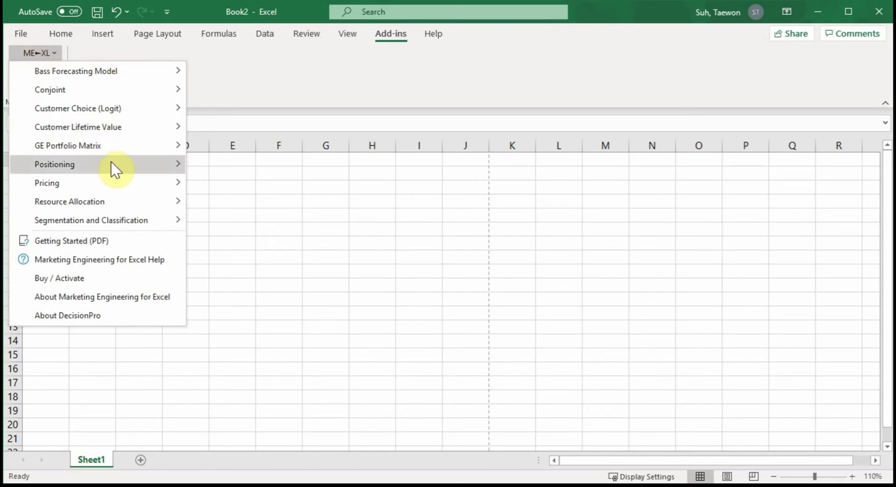
{"action": "mouse_move", "coordinate": [112, 167]}
{"action": "mouse_move", "coordinate": [120, 149]}
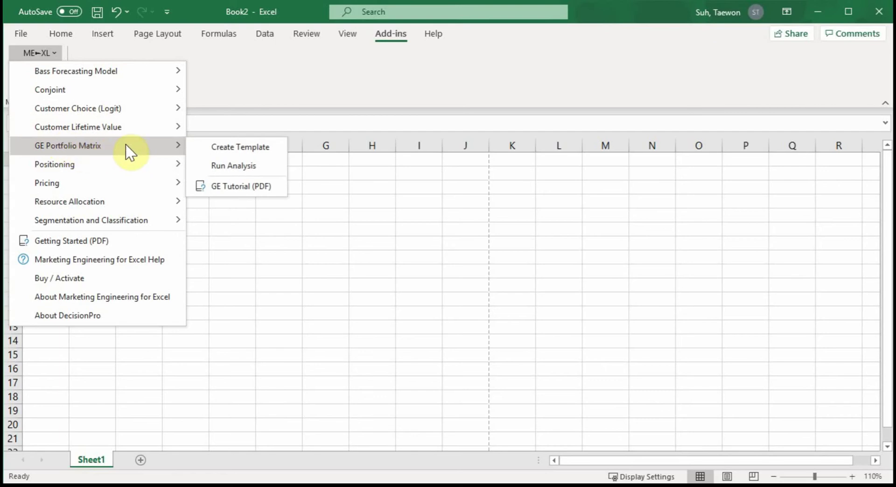
{"action": "left_click", "coordinate": [205, 147]}
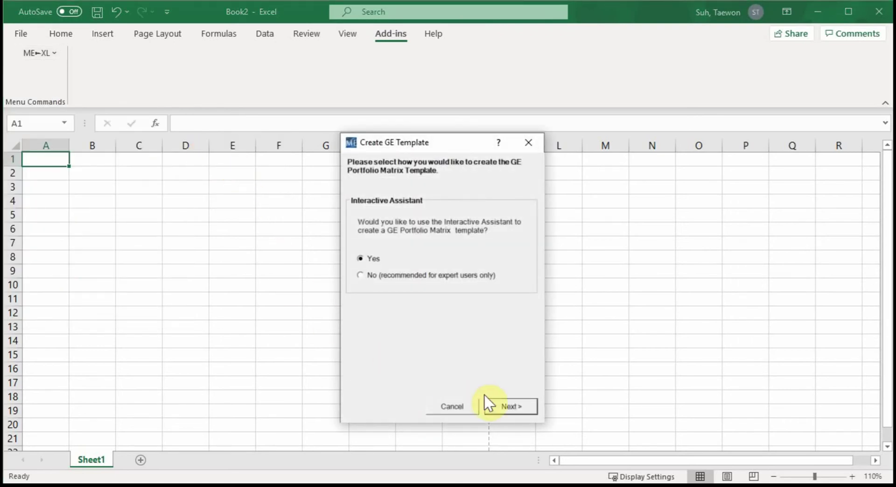
{"action": "left_click", "coordinate": [504, 406]}
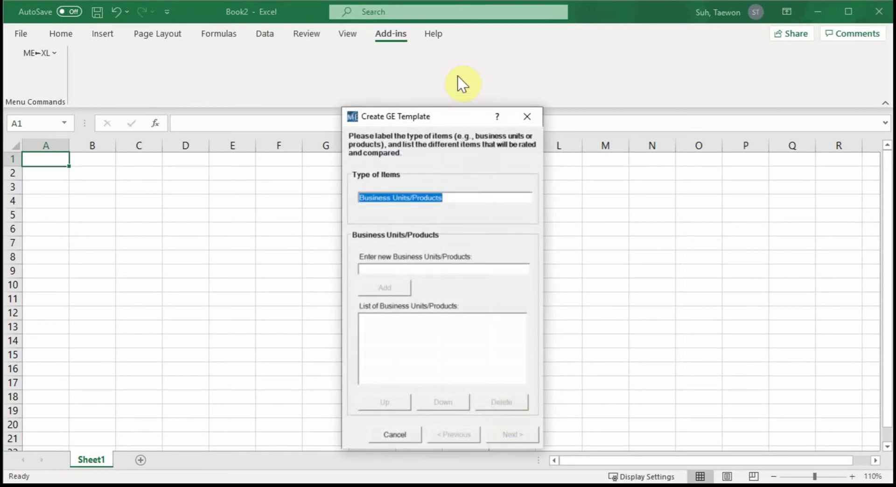
Label the type of items in the GE template as "country markets".
{"action": "left_click_drag", "start_coordinate": [469, 120], "coordinate": [417, 71]}
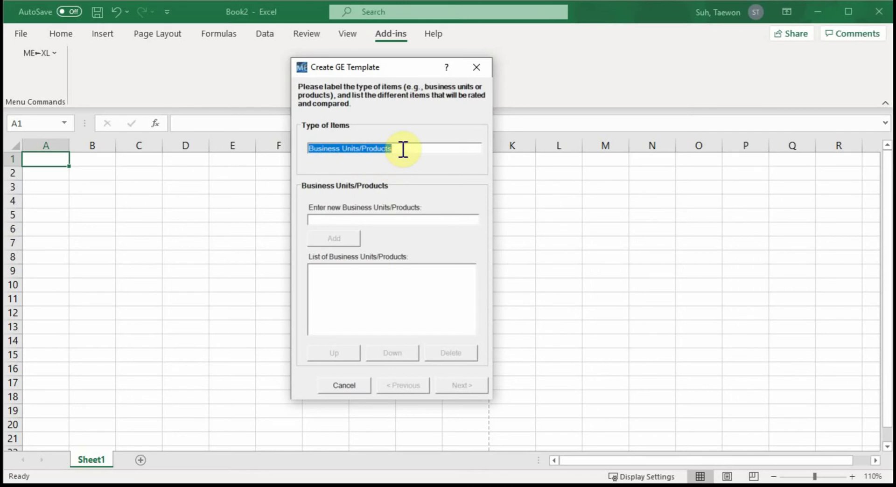
{"action": "key", "text": "BackSpace"}
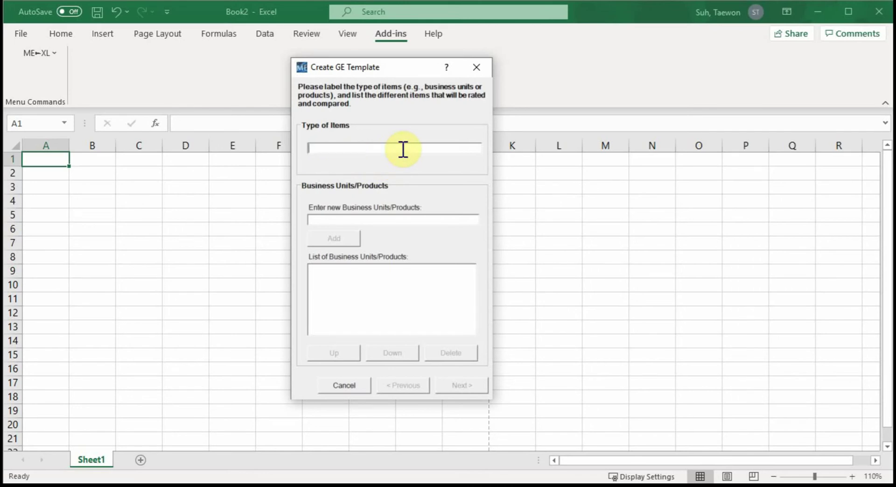
{"action": "type", "text": "country markets"}
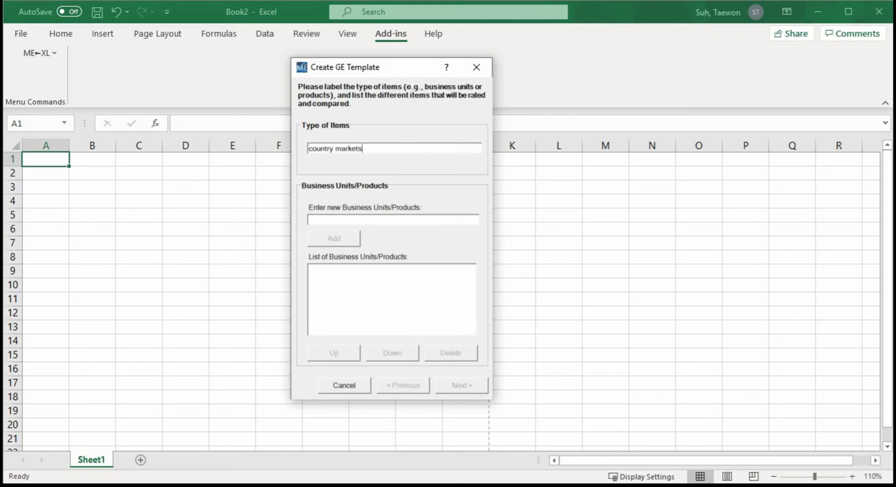
Add China, South Korea, Japan and Thailand to the list of country markets and continue to the horizontal axis settings.
{"action": "left_click", "coordinate": [333, 219]}
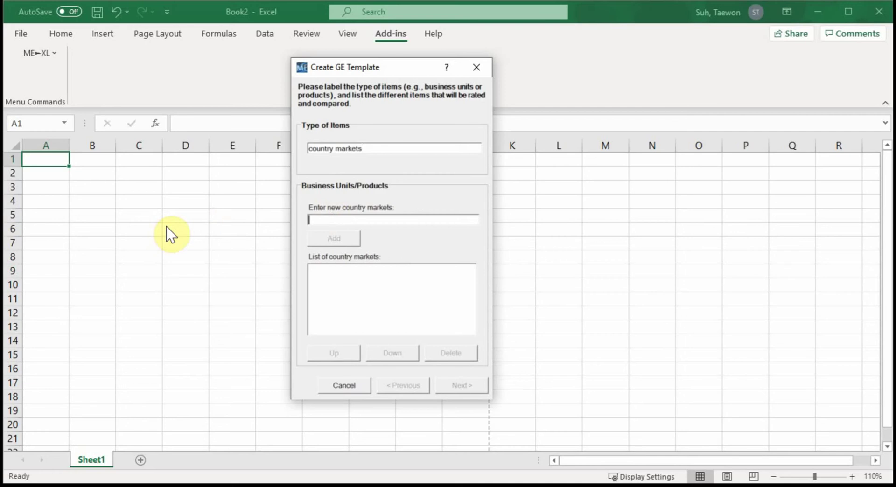
{"action": "type", "text": "China"}
{"action": "key", "text": "Return"}
{"action": "type", "text": "Sou"}
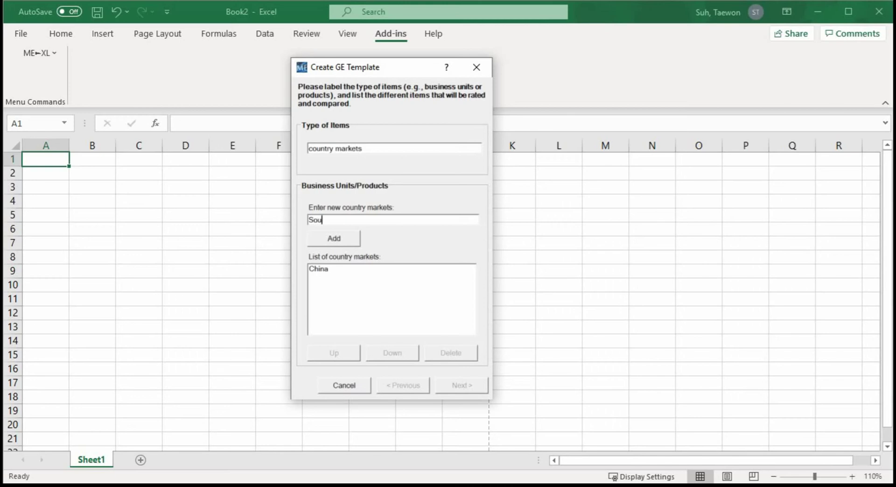
{"action": "type", "text": "th Korea"}
{"action": "key", "text": "Return"}
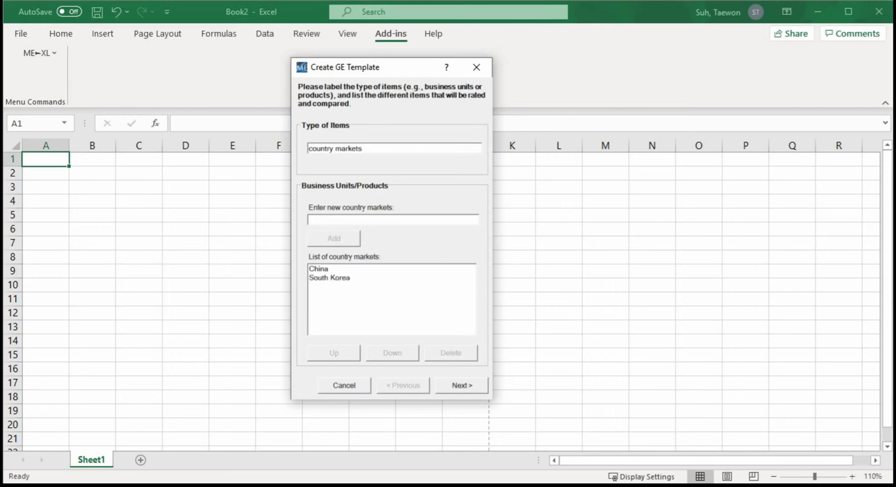
{"action": "type", "text": "Japan"}
{"action": "key", "text": "Return"}
{"action": "type", "text": "Thia"}
{"action": "key", "text": "BackSpace"}
{"action": "key", "text": "BackSpace"}
{"action": "type", "text": "ailand"}
{"action": "key", "text": "Return"}
{"action": "left_click", "coordinate": [458, 386]}
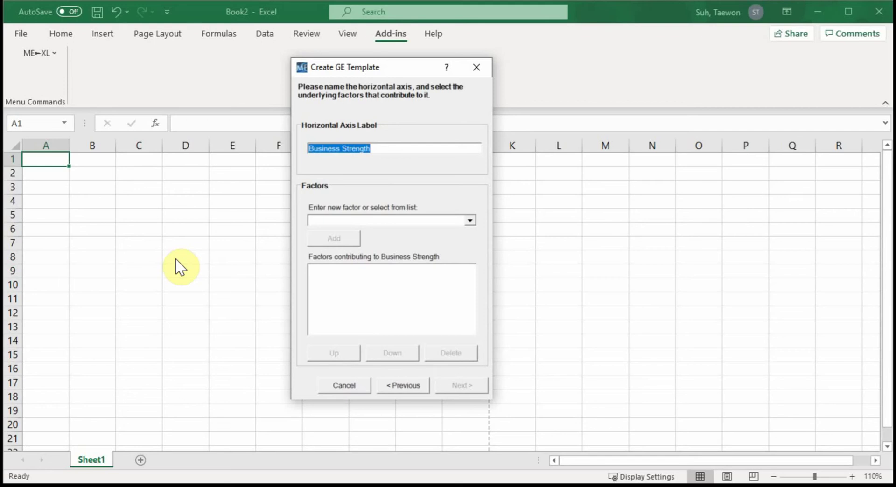
Replace the horizontal axis label with "brand equity".
{"action": "left_click", "coordinate": [377, 150]}
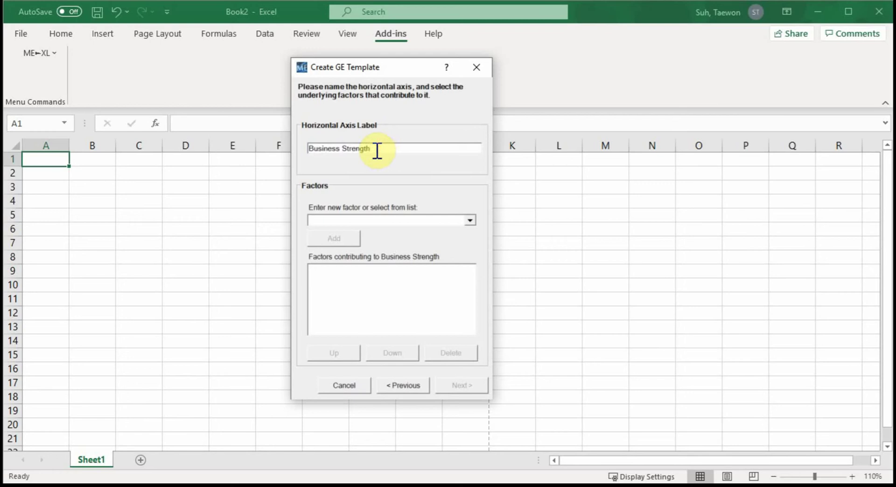
{"action": "key", "text": "BackSpace"}
{"action": "key", "text": "BackSpace"}
{"action": "key", "text": "BackSpace"}
{"action": "key", "text": "BackSpace"}
{"action": "key", "text": "BackSpace"}
{"action": "key", "text": "BackSpace"}
{"action": "key", "text": "BackSpace"}
{"action": "key", "text": "BackSpace"}
{"action": "key", "text": "BackSpace"}
{"action": "key", "text": "BackSpace"}
{"action": "key", "text": "BackSpace"}
{"action": "key", "text": "BackSpace"}
{"action": "key", "text": "BackSpace"}
{"action": "key", "text": "BackSpace"}
{"action": "key", "text": "BackSpace"}
{"action": "key", "text": "BackSpace"}
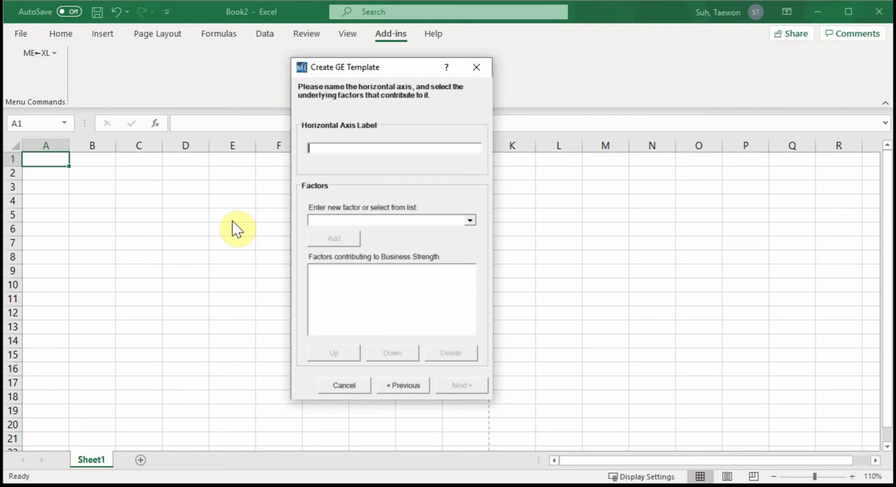
{"action": "type", "text": "brand equity"}
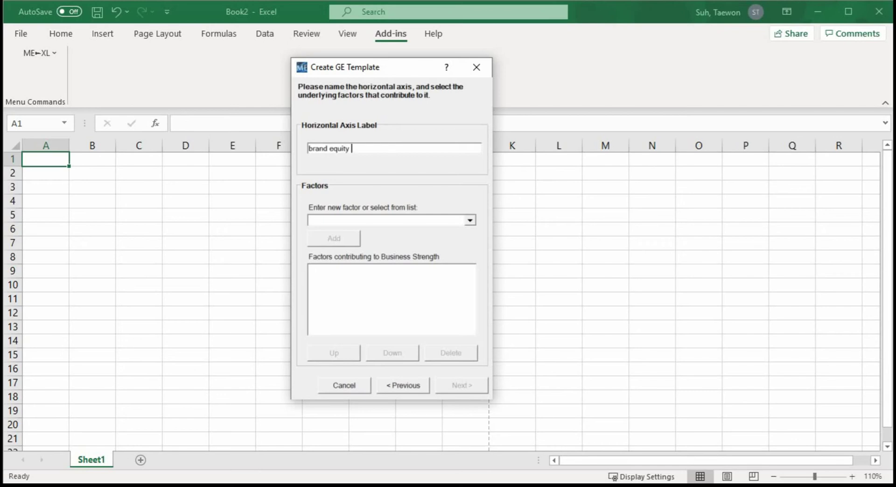
Add awareness, positivity in image and loyalty as the brand equity factors and continue to the vertical axis settings.
{"action": "left_click", "coordinate": [353, 223]}
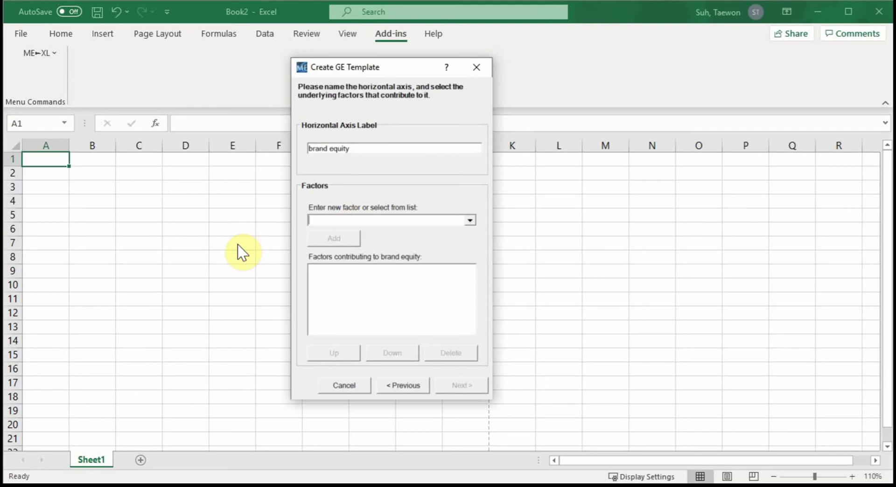
{"action": "type", "text": "awar"}
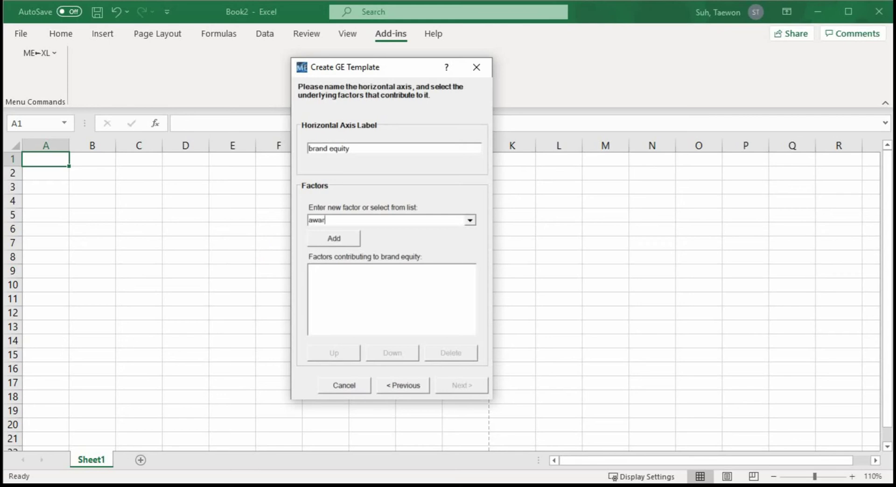
{"action": "type", "text": "n"}
{"action": "type", "text": "ness"}
{"action": "key", "text": "Return"}
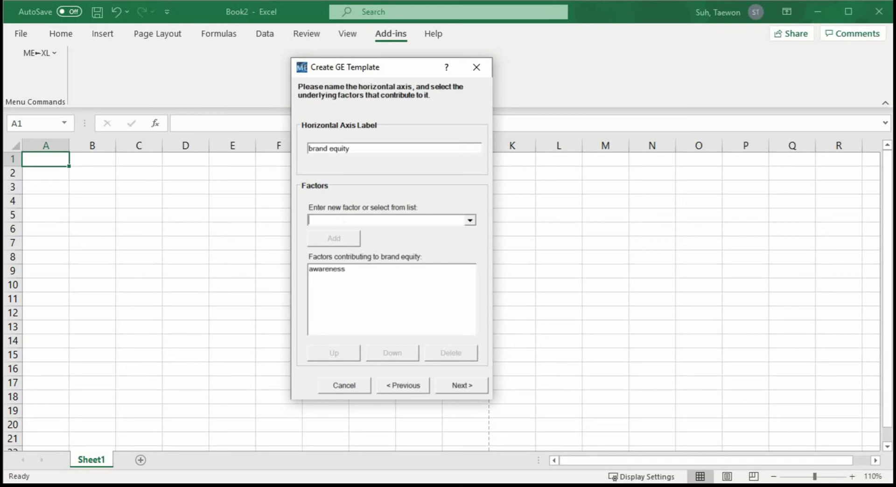
{"action": "type", "text": "positivity in image"}
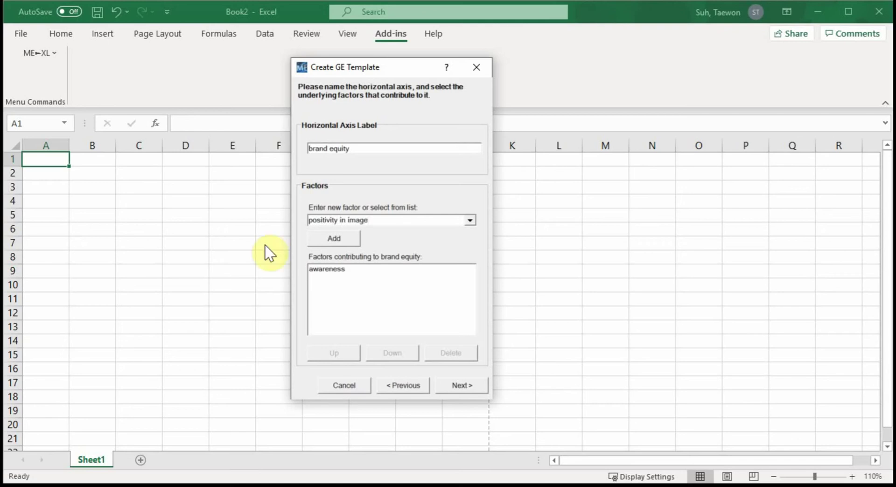
{"action": "key", "text": "Return"}
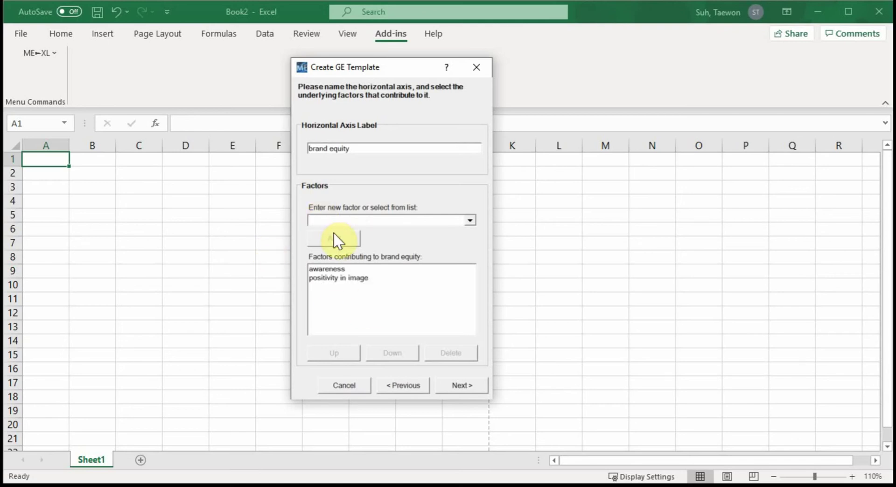
{"action": "type", "text": "loyalty"}
{"action": "key", "text": "Return"}
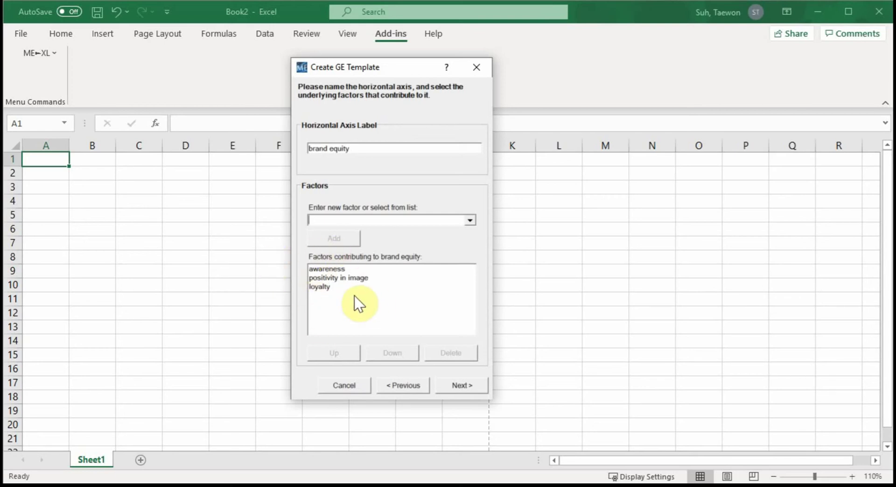
{"action": "left_click", "coordinate": [453, 384]}
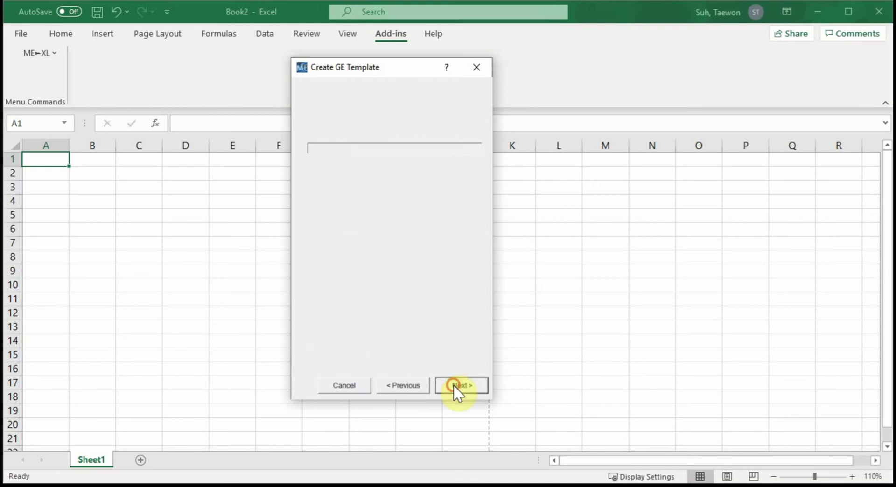
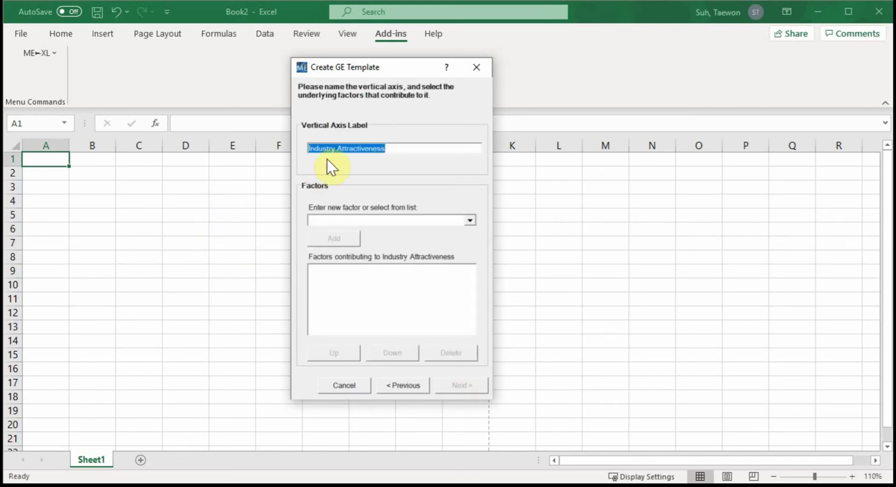
Replace the vertical axis label with "market demands".
{"action": "left_click", "coordinate": [395, 150]}
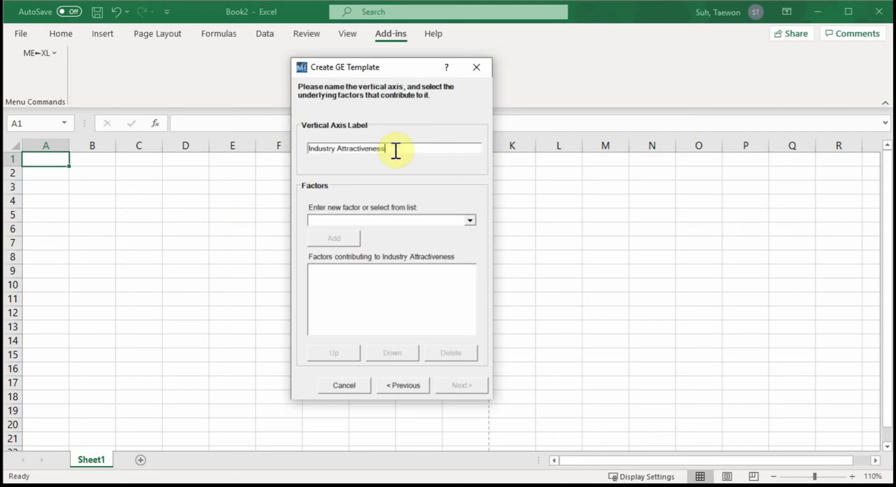
{"action": "key", "text": "BackSpace"}
{"action": "key", "text": "BackSpace"}
{"action": "key", "text": "BackSpace"}
{"action": "key", "text": "BackSpace"}
{"action": "key", "text": "BackSpace"}
{"action": "key", "text": "BackSpace"}
{"action": "key", "text": "BackSpace"}
{"action": "key", "text": "BackSpace"}
{"action": "key", "text": "BackSpace"}
{"action": "key", "text": "BackSpace"}
{"action": "key", "text": "BackSpace"}
{"action": "key", "text": "BackSpace"}
{"action": "key", "text": "BackSpace"}
{"action": "key", "text": "BackSpace"}
{"action": "key", "text": "BackSpace"}
{"action": "key", "text": "BackSpace"}
{"action": "key", "text": "BackSpace"}
{"action": "key", "text": "BackSpace"}
{"action": "key", "text": "BackSpace"}
{"action": "key", "text": "BackSpace"}
{"action": "key", "text": "BackSpace"}
{"action": "key", "text": "BackSpace"}
{"action": "key", "text": "BackSpace"}
{"action": "type", "text": "market demands"}
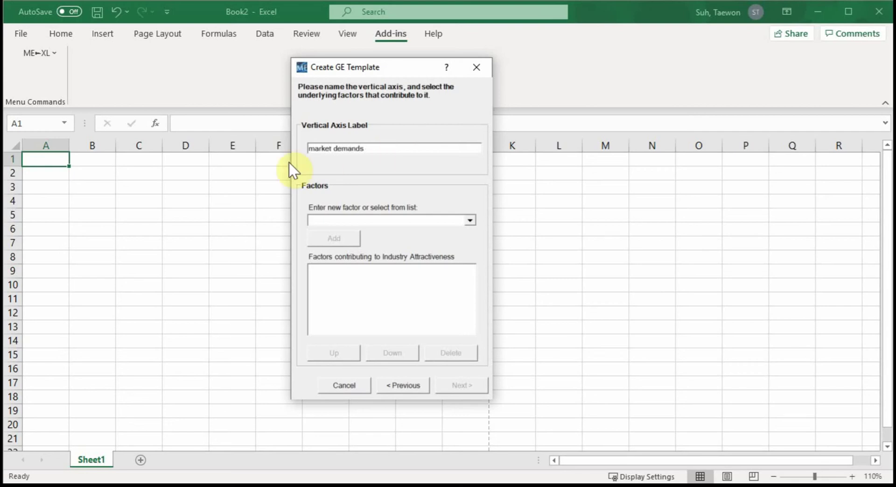
Add "size of market segments" as a factor contributing to market demands.
{"action": "left_click", "coordinate": [324, 222]}
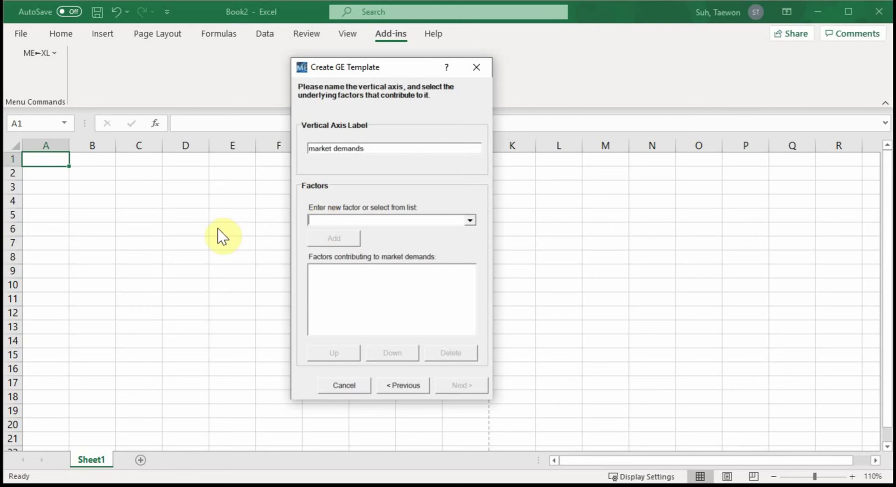
{"action": "type", "text": "existing"}
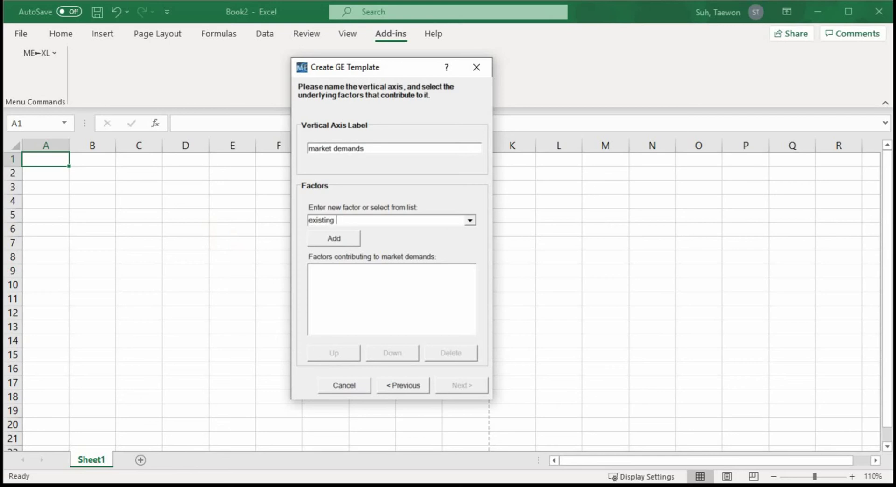
{"action": "type", "text": " market segments"}
{"action": "key", "text": "BackSpace"}
{"action": "key", "text": "BackSpace"}
{"action": "key", "text": "BackSpace"}
{"action": "key", "text": "BackSpace"}
{"action": "key", "text": "BackSpace"}
{"action": "key", "text": "BackSpace"}
{"action": "key", "text": "BackSpace"}
{"action": "key", "text": "BackSpace"}
{"action": "type", "text": "size of"}
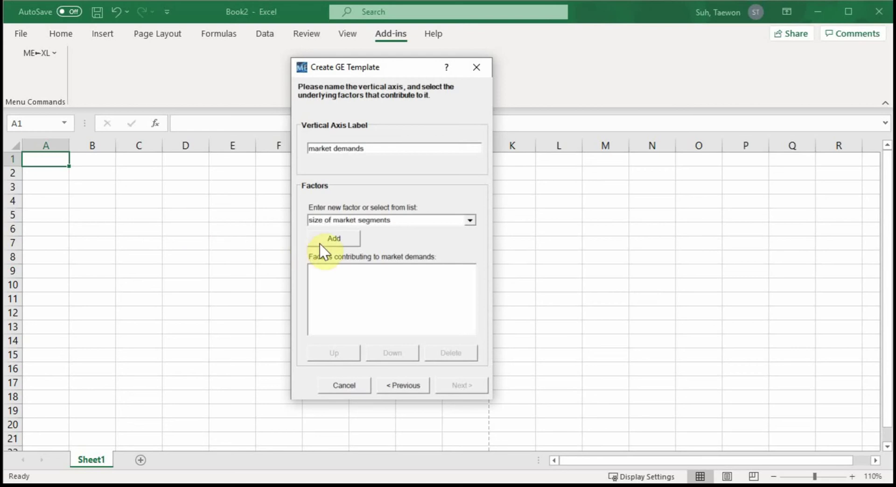
{"action": "left_click", "coordinate": [343, 237]}
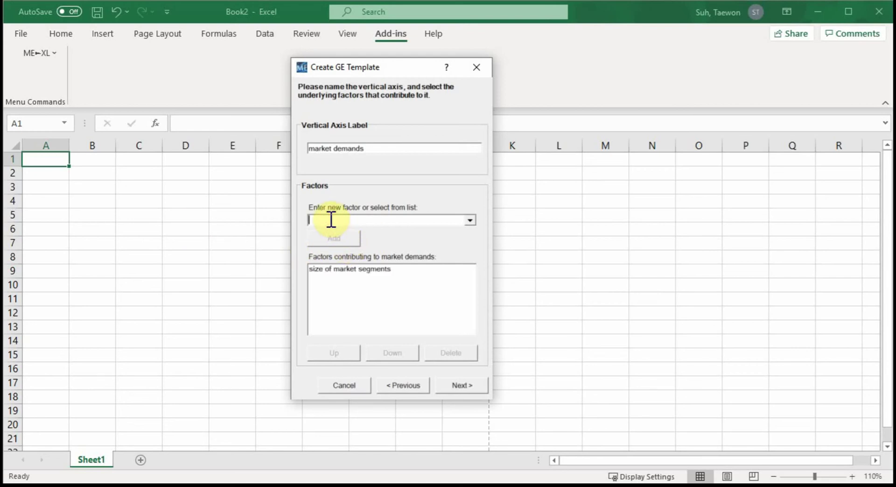
Add "growth rate" and "international market demand" as further factors contributing to market demands.
{"action": "type", "text": "grow th reate"}
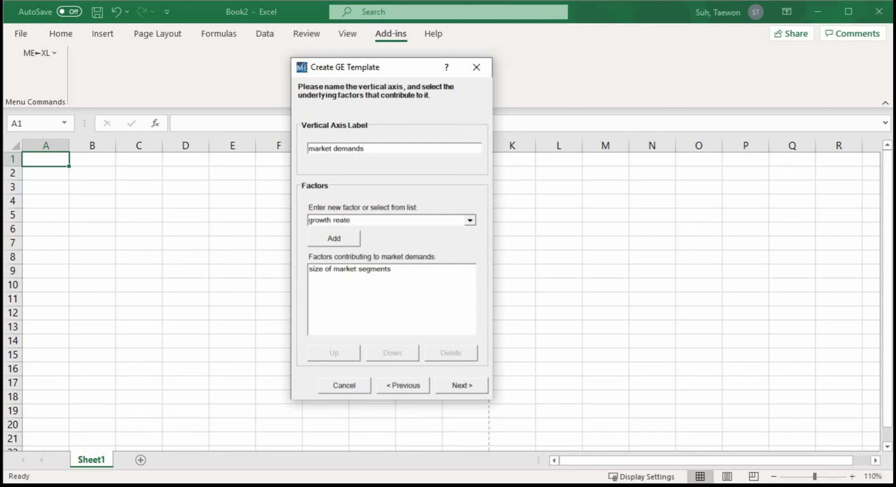
{"action": "key", "text": "BackSpace"}
{"action": "key", "text": "BackSpace"}
{"action": "key", "text": "BackSpace"}
{"action": "key", "text": "BackSpace"}
{"action": "type", "text": "ate"}
{"action": "left_click", "coordinate": [333, 239]}
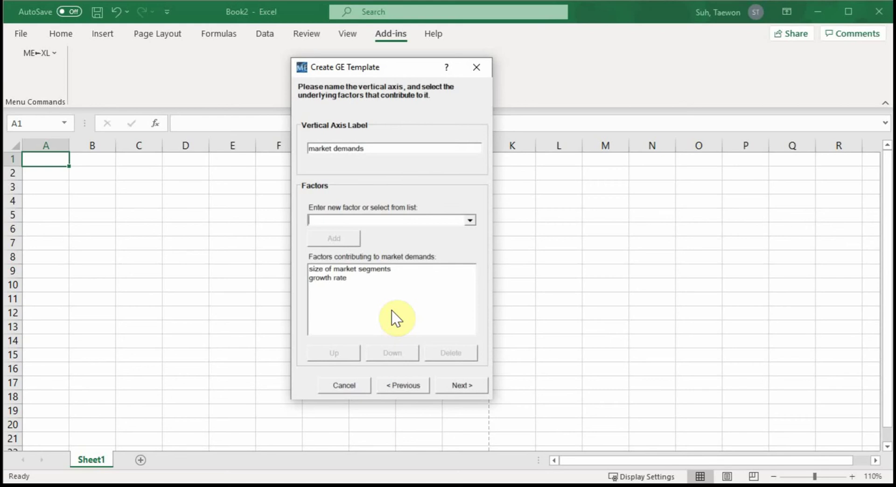
{"action": "type", "text": "international m"}
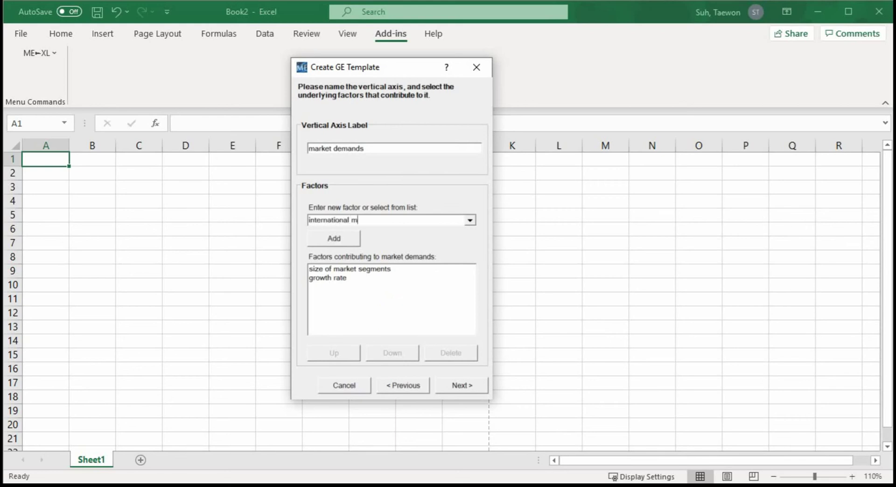
{"action": "type", "text": "arket demand"}
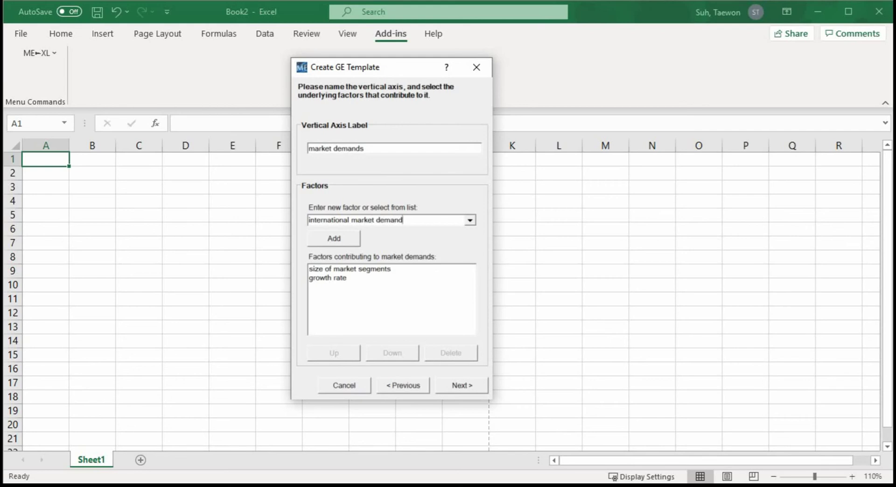
{"action": "left_click", "coordinate": [321, 243]}
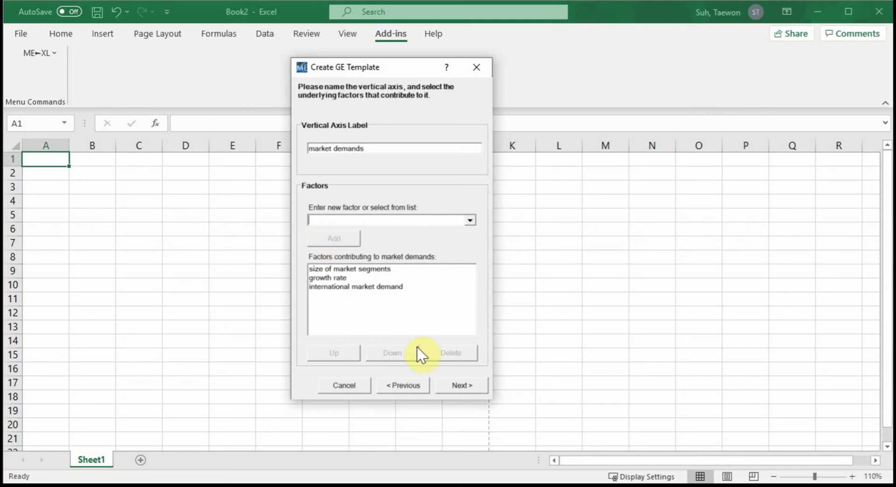
Generate the GE template with one set of weights and move the new workbook window fully into view.
{"action": "left_click", "coordinate": [459, 386]}
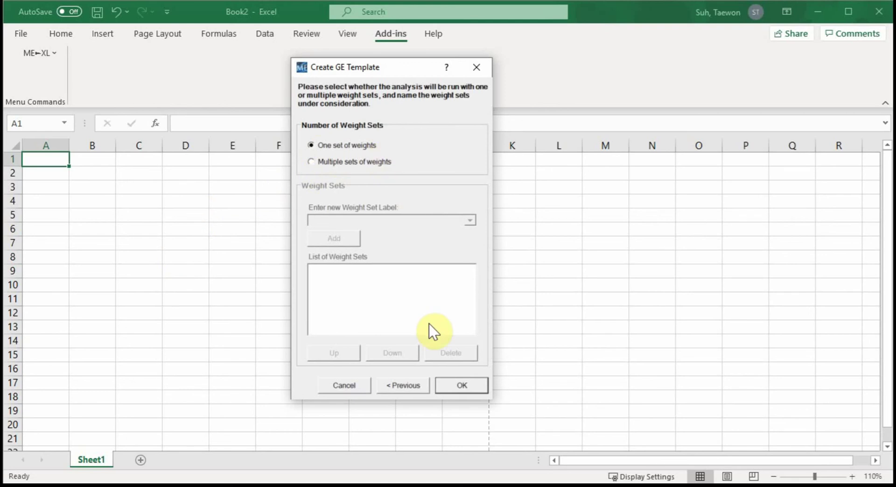
{"action": "left_click", "coordinate": [456, 386]}
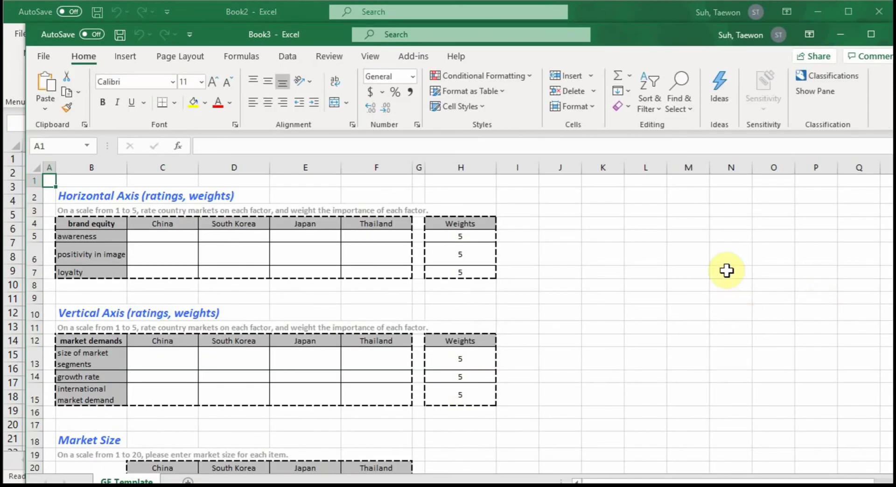
{"action": "left_click", "coordinate": [638, 11]}
{"action": "mouse_move", "coordinate": [639, 9]}
{"action": "left_mouse_down"}
{"action": "mouse_move", "coordinate": [653, 49]}
{"action": "mouse_move", "coordinate": [629, 8]}
{"action": "mouse_move", "coordinate": [643, 10]}
{"action": "mouse_move", "coordinate": [635, 10]}
{"action": "left_mouse_up"}
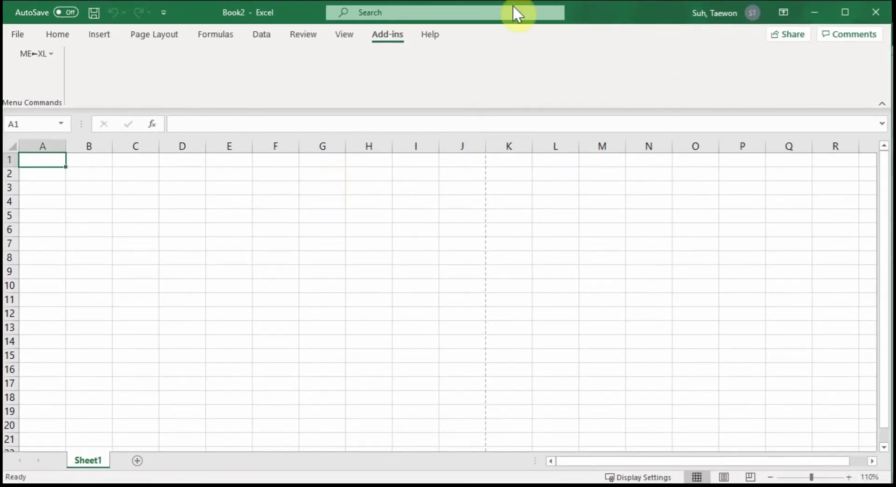
{"action": "left_click", "coordinate": [613, 9]}
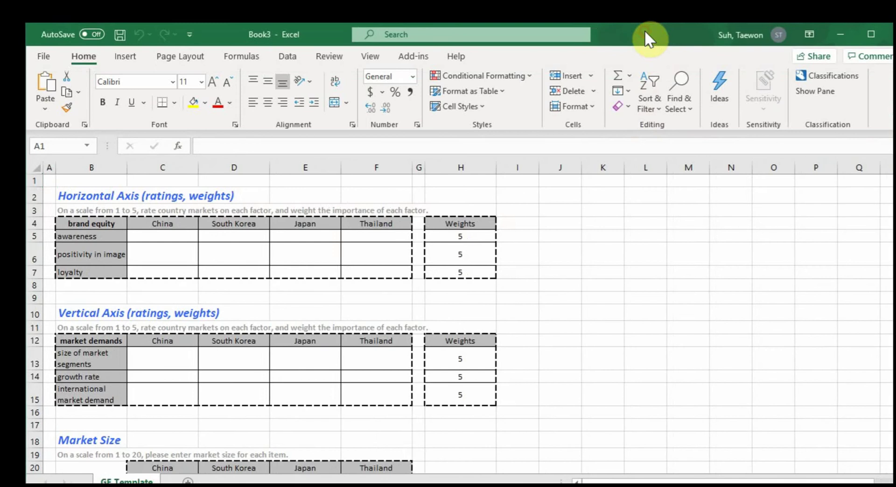
{"action": "left_click_drag", "start_coordinate": [643, 33], "coordinate": [622, 15]}
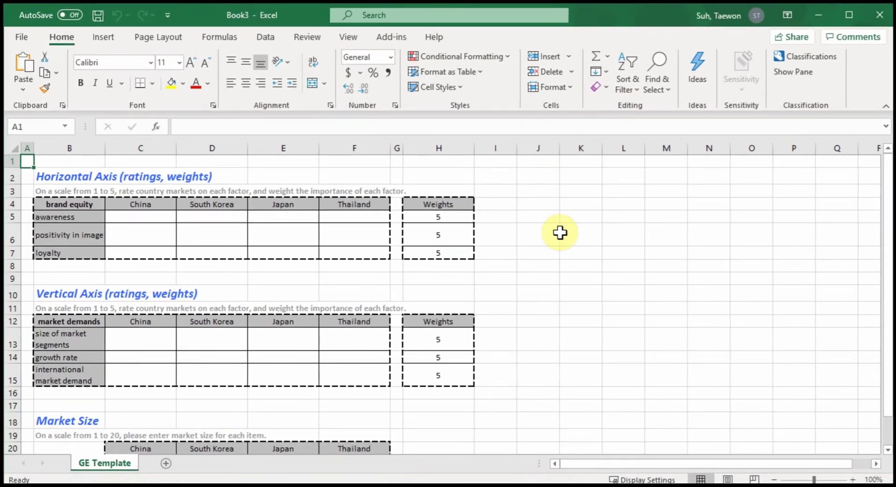
Set the weight of positivity in image to 4 in the horizontal axis table.
{"action": "scroll", "coordinate": [560, 232], "scroll_direction": "down", "scroll_amount": 1}
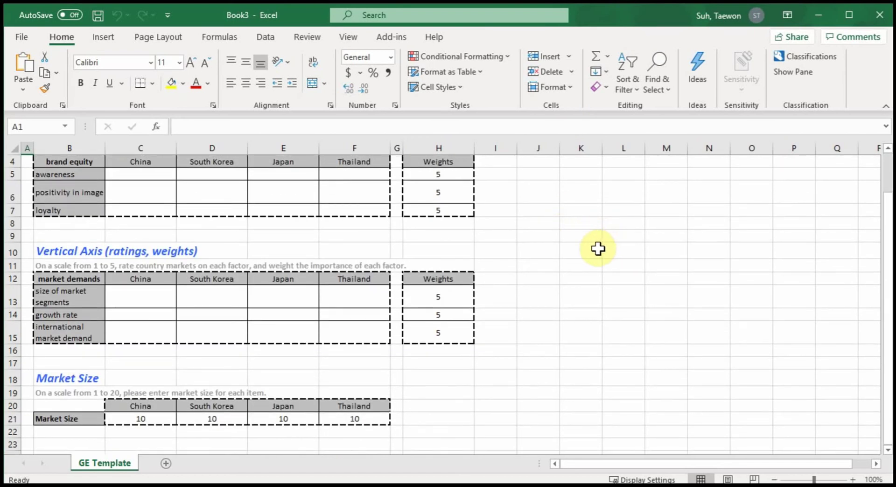
{"action": "scroll", "coordinate": [550, 244], "scroll_direction": "up", "scroll_amount": 1}
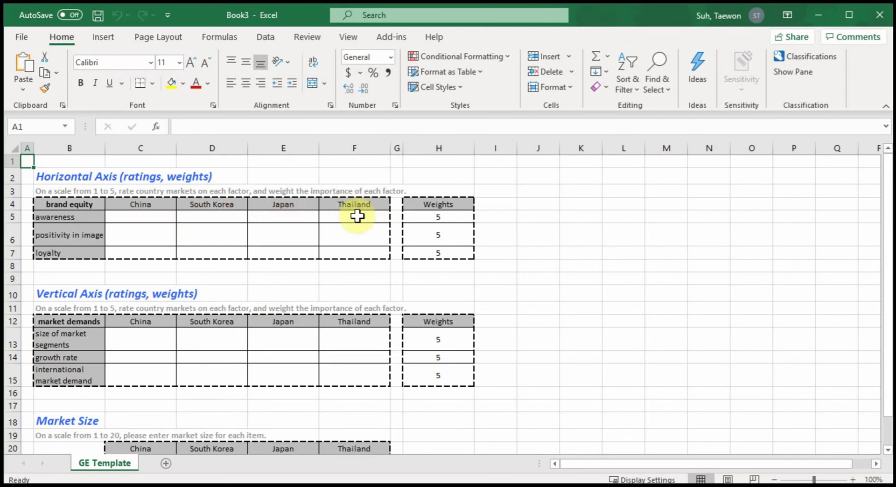
{"action": "left_click", "coordinate": [441, 215]}
{"action": "double_click", "coordinate": [442, 216]}
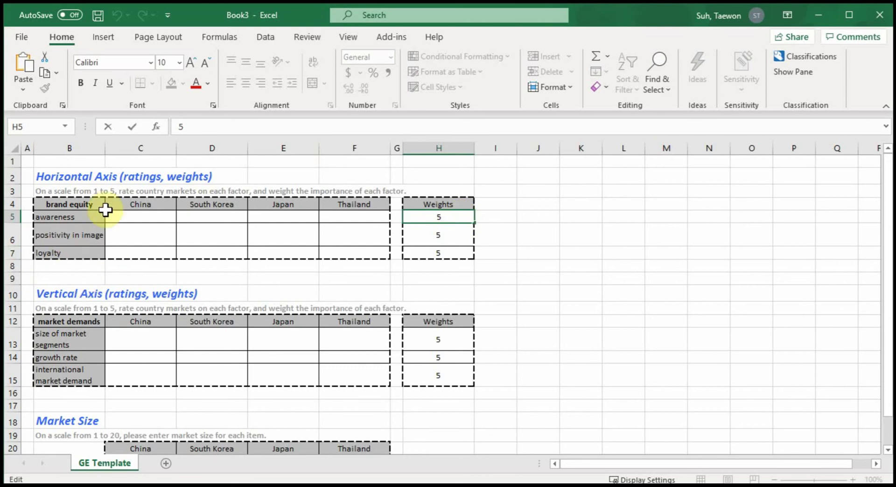
{"action": "double_click", "coordinate": [444, 237]}
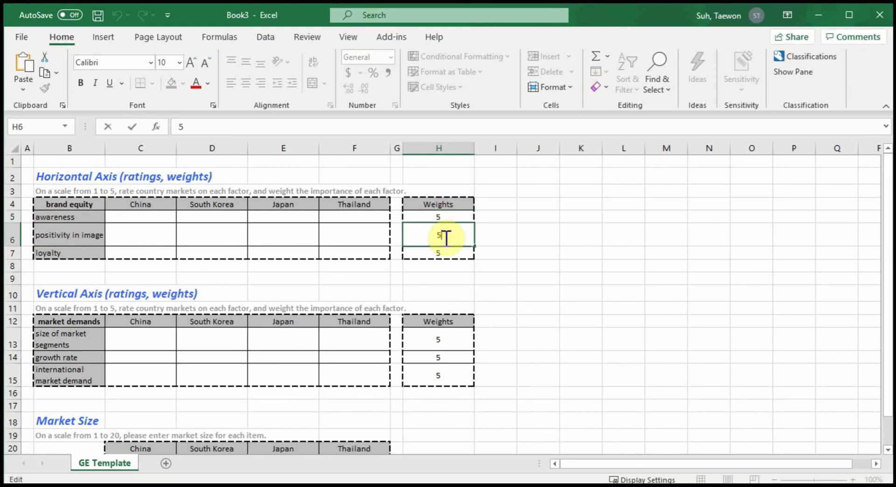
{"action": "key", "text": "BackSpace"}
{"action": "type", "text": "4"}
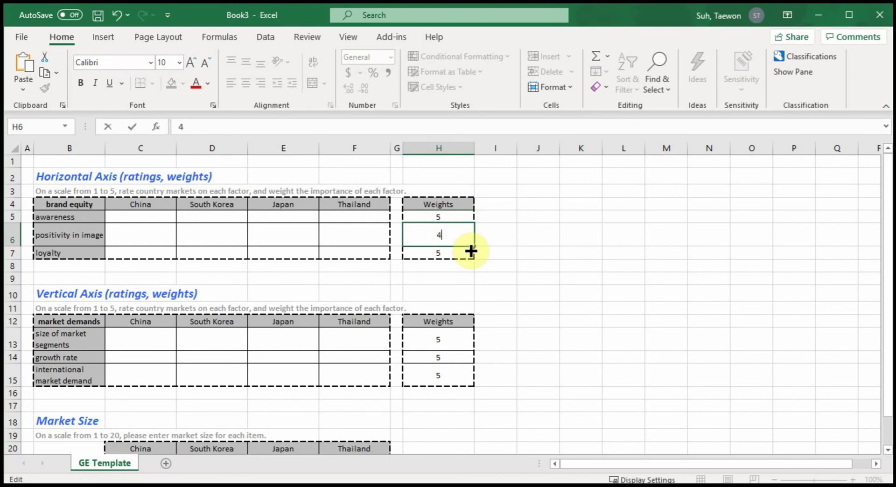
{"action": "key", "text": "Return"}
{"action": "key", "text": "Down"}
{"action": "key", "text": "Down"}
{"action": "key", "text": "Down"}
{"action": "key", "text": "Down"}
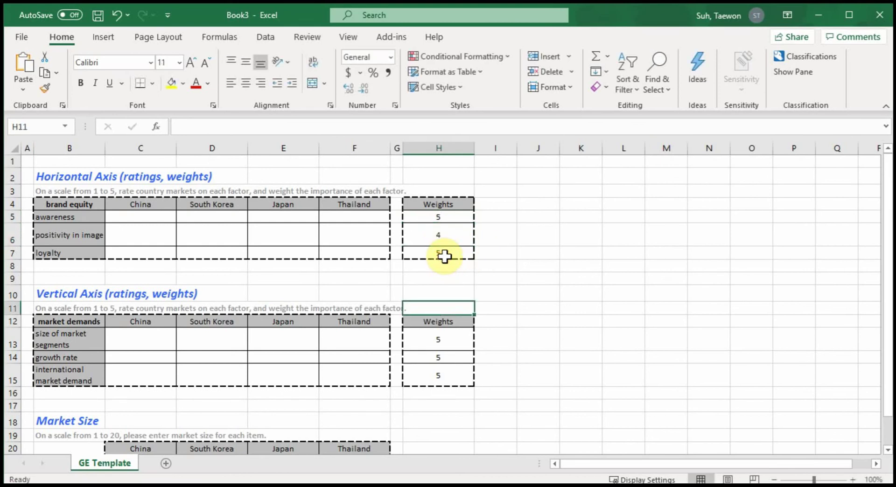
Set the weight of loyalty to 4 in the horizontal axis table.
{"action": "double_click", "coordinate": [443, 254]}
{"action": "key", "text": "BackSpace"}
{"action": "type", "text": "4"}
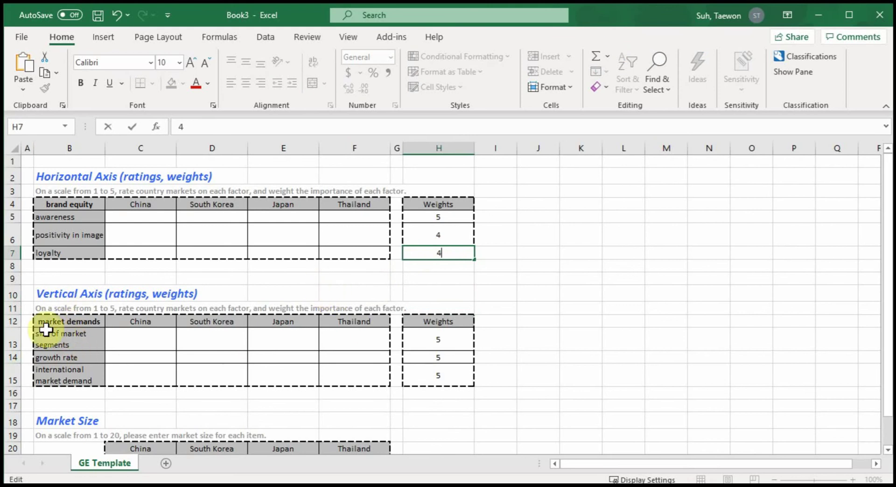
Set the weights of size of market segments and international market demand to 4 in the vertical axis table.
{"action": "left_click", "coordinate": [442, 358]}
{"action": "double_click", "coordinate": [446, 338]}
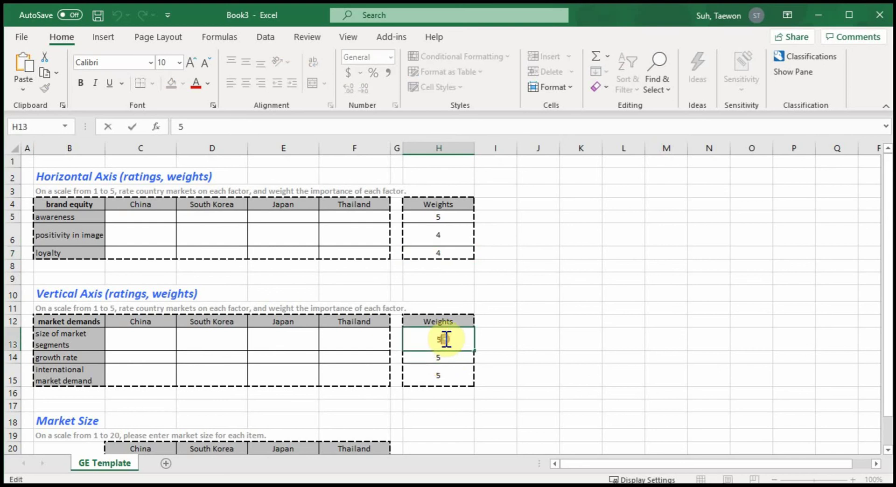
{"action": "key", "text": "BackSpace"}
{"action": "type", "text": "4"}
{"action": "double_click", "coordinate": [443, 375]}
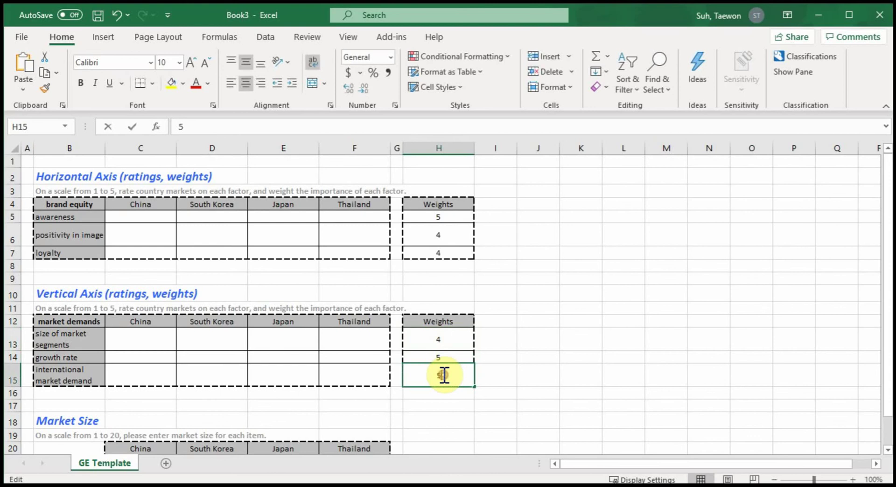
{"action": "key", "text": "BackSpace"}
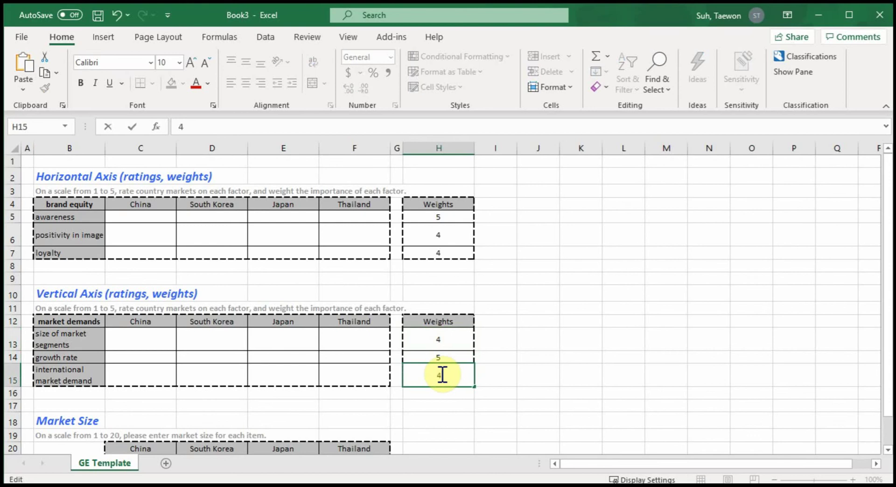
Set the market size to 17 for China and 6 for South Korea.
{"action": "scroll", "coordinate": [473, 363], "scroll_direction": "down", "scroll_amount": 1}
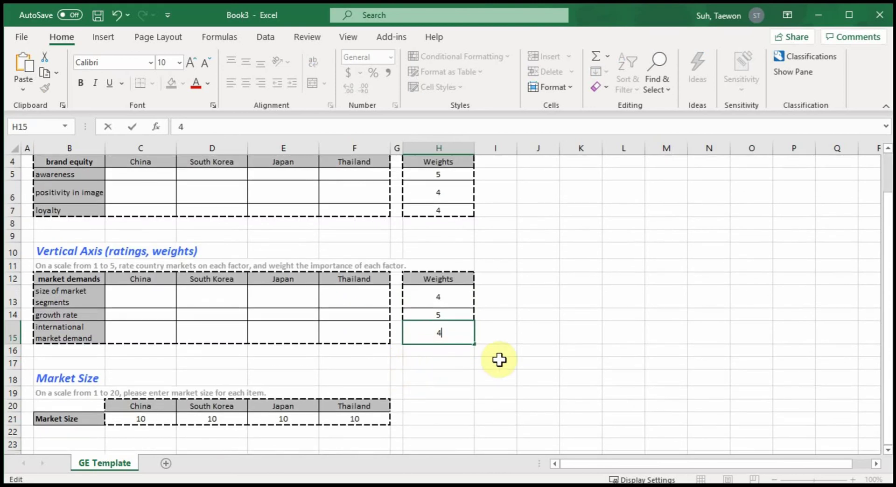
{"action": "scroll", "coordinate": [516, 360], "scroll_direction": "down", "scroll_amount": 1}
{"action": "scroll", "coordinate": [511, 359], "scroll_direction": "up", "scroll_amount": 2}
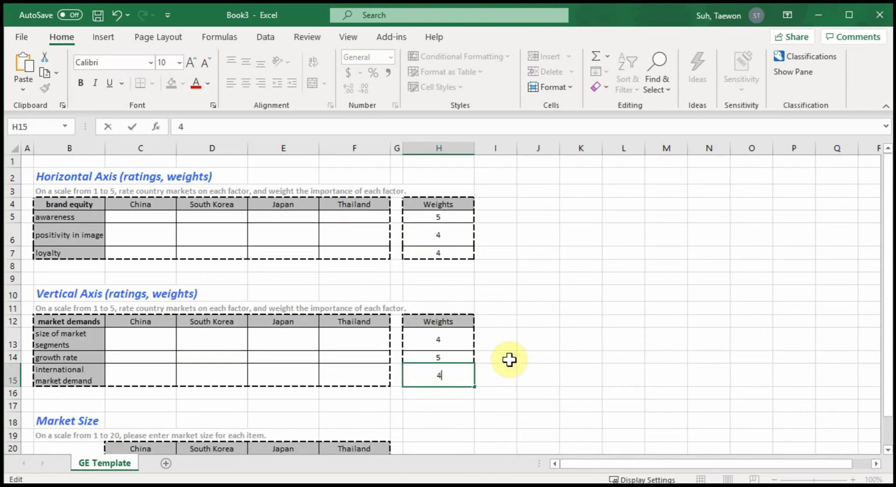
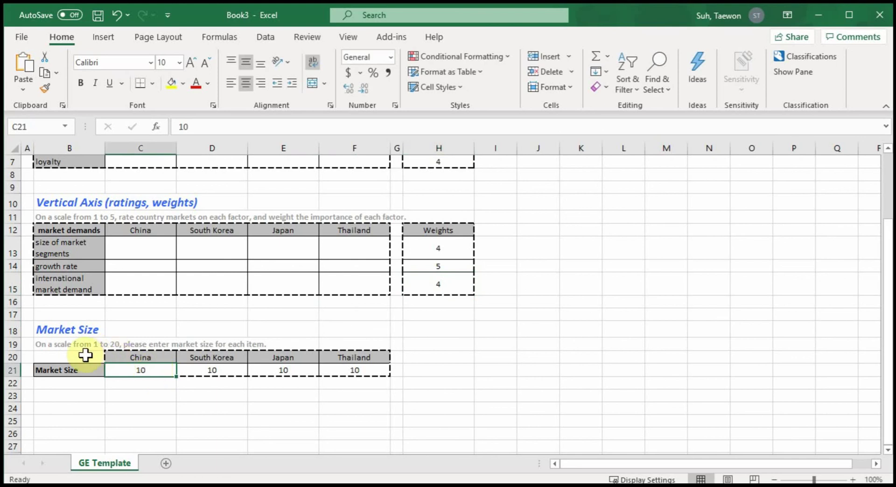
{"action": "double_click", "coordinate": [147, 371]}
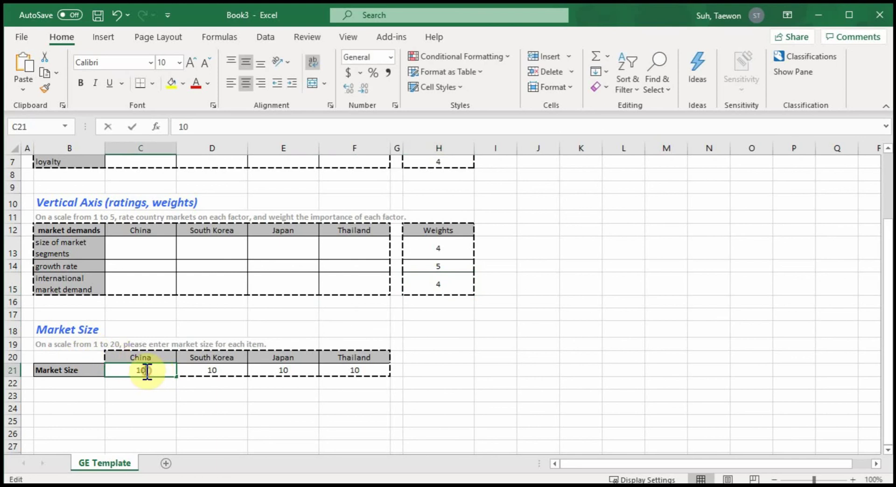
{"action": "key", "text": "BackSpace"}
{"action": "key", "text": "BackSpace"}
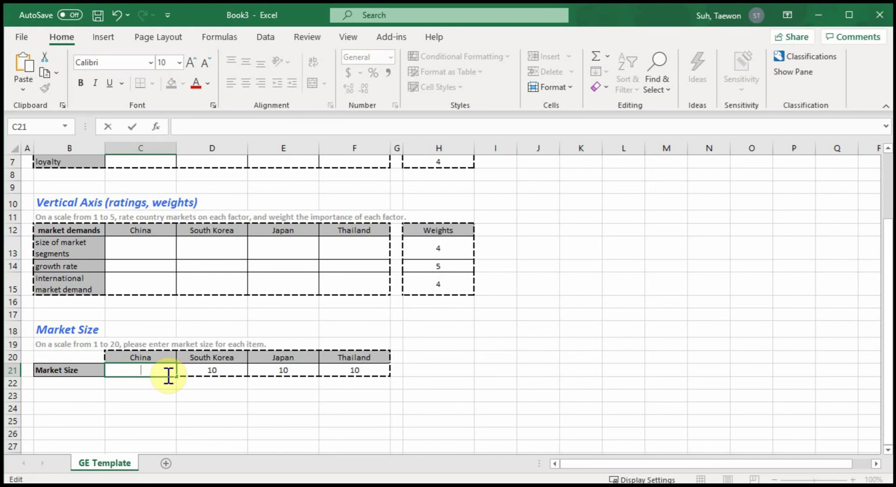
{"action": "type", "text": "17"}
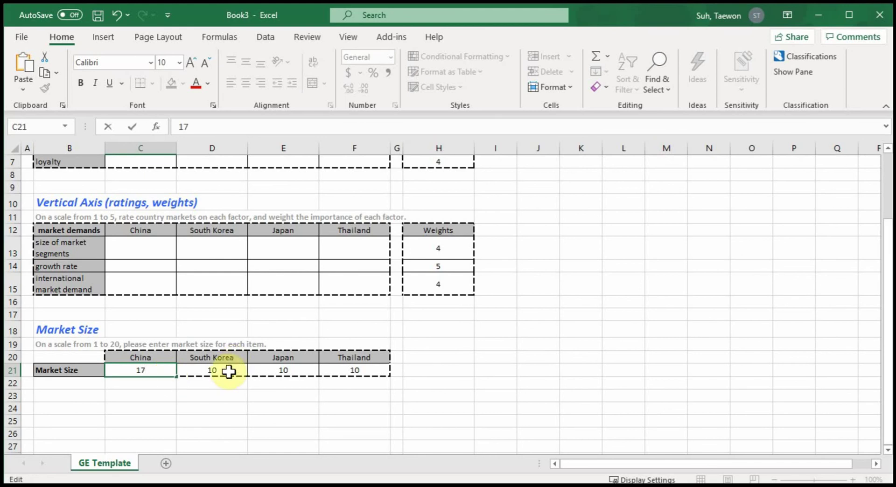
{"action": "left_click", "coordinate": [221, 370]}
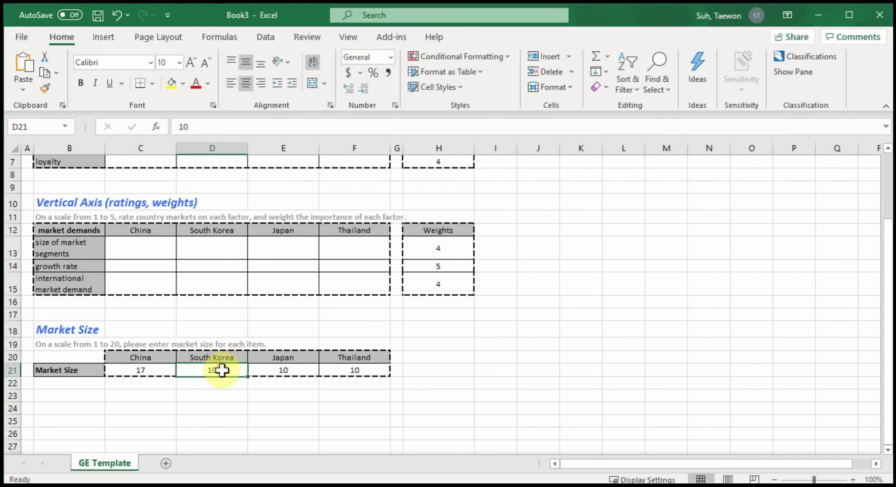
{"action": "double_click", "coordinate": [221, 370]}
{"action": "key", "text": "BackSpace"}
{"action": "key", "text": "BackSpace"}
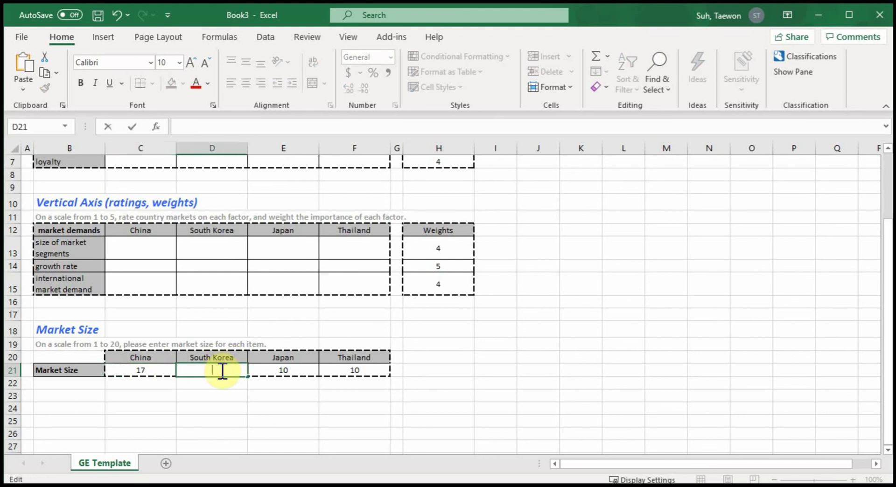
{"action": "type", "text": "6"}
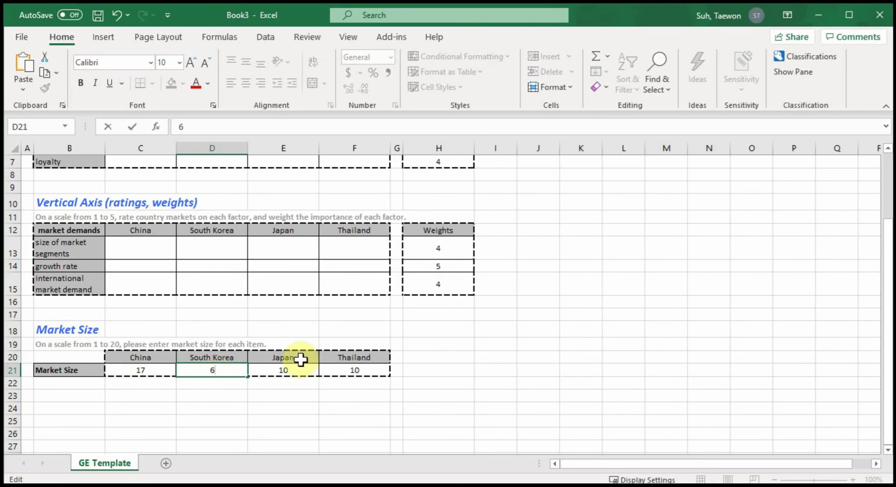
Set the market size to 9 for Japan and 5 for Thailand.
{"action": "left_click", "coordinate": [289, 372]}
{"action": "double_click", "coordinate": [289, 372]}
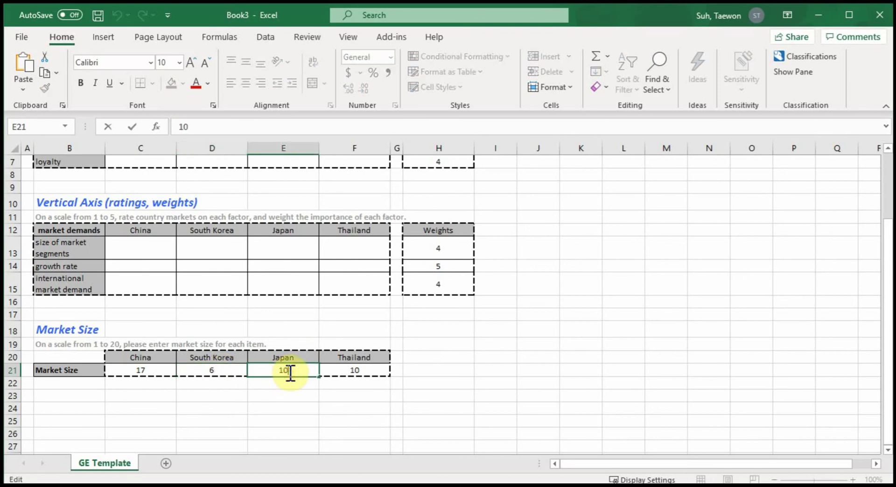
{"action": "key", "text": "BackSpace"}
{"action": "key", "text": "BackSpace"}
{"action": "type", "text": "9"}
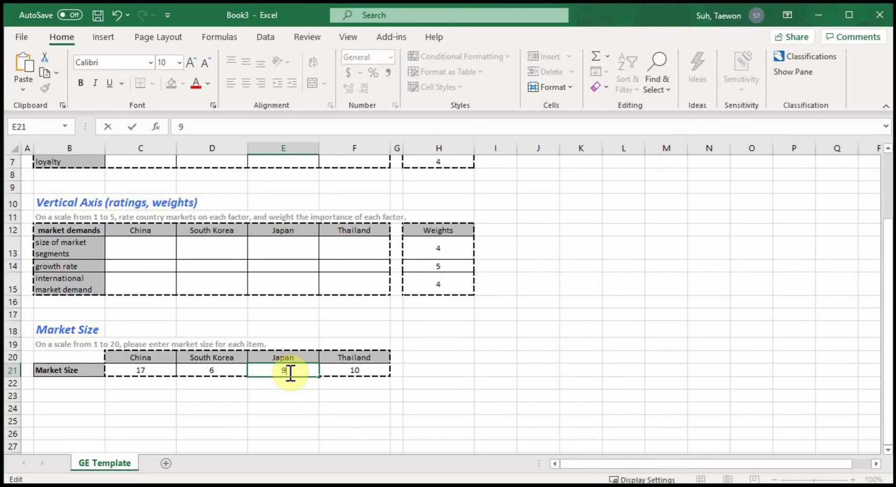
{"action": "left_click", "coordinate": [358, 373]}
{"action": "double_click", "coordinate": [360, 373]}
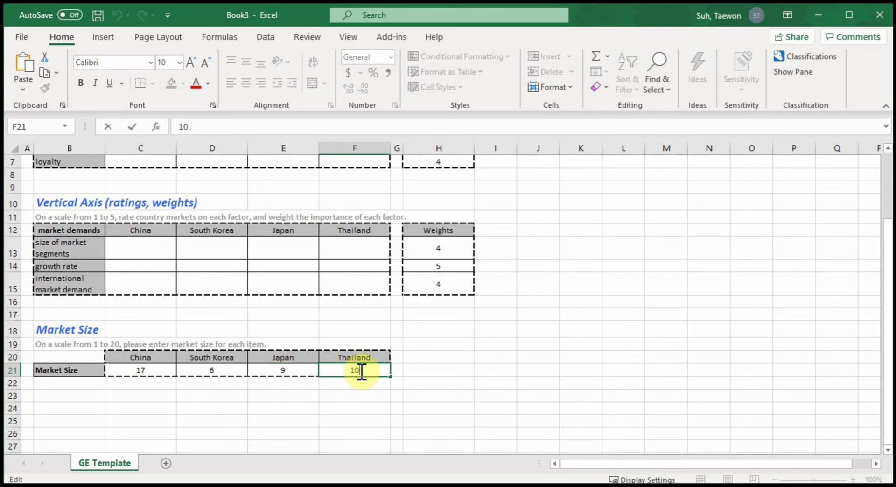
{"action": "key", "text": "BackSpace"}
{"action": "key", "text": "BackSpace"}
{"action": "type", "text": "5"}
Enter the awareness ratings: China 3, South Korea 5, Japan 4 and Thailand 4.
{"action": "scroll", "coordinate": [472, 369], "scroll_direction": "up", "scroll_amount": 2}
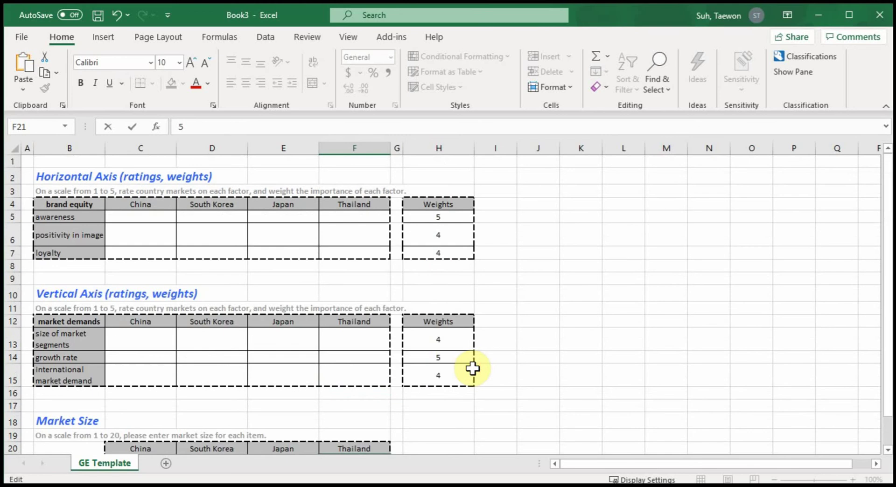
{"action": "scroll", "coordinate": [472, 369], "scroll_direction": "down", "scroll_amount": 1}
{"action": "scroll", "coordinate": [186, 223], "scroll_direction": "up", "scroll_amount": 1}
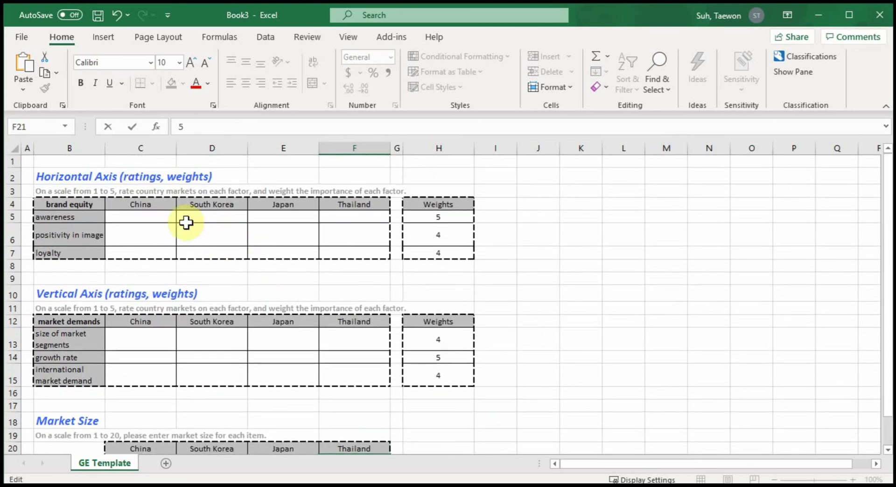
{"action": "left_click", "coordinate": [154, 216]}
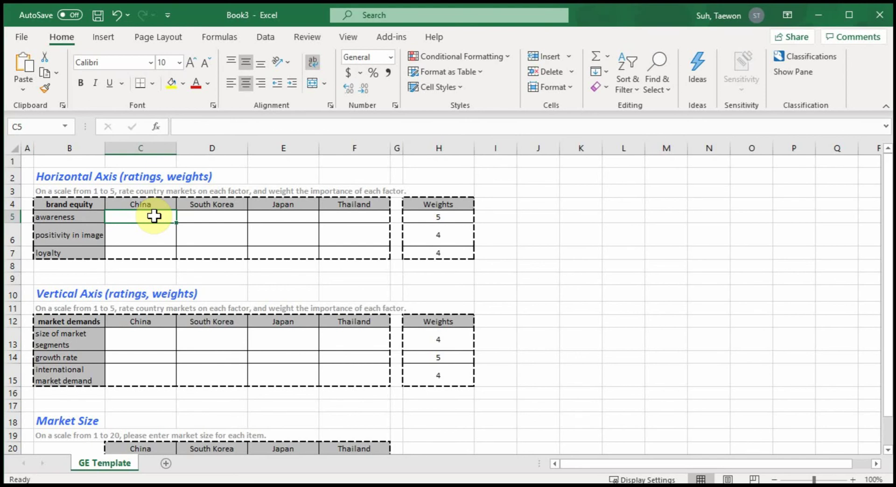
{"action": "type", "text": "3"}
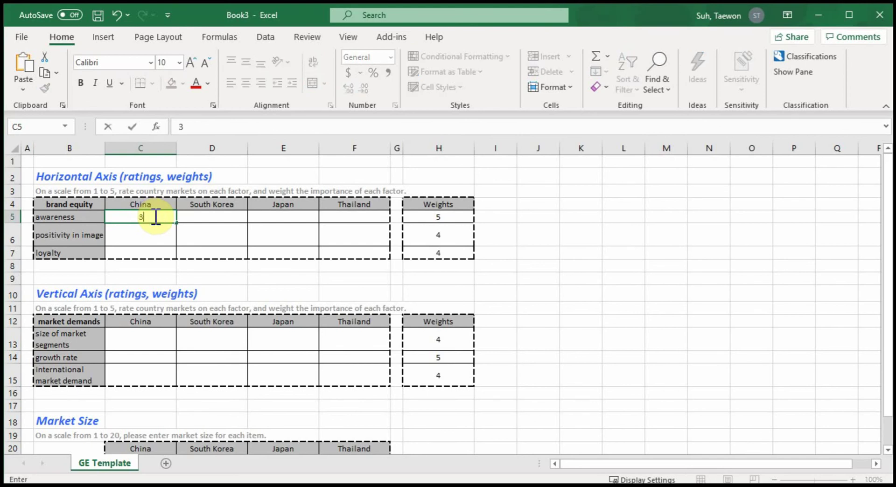
{"action": "key", "text": "Tab"}
{"action": "type", "text": "5"}
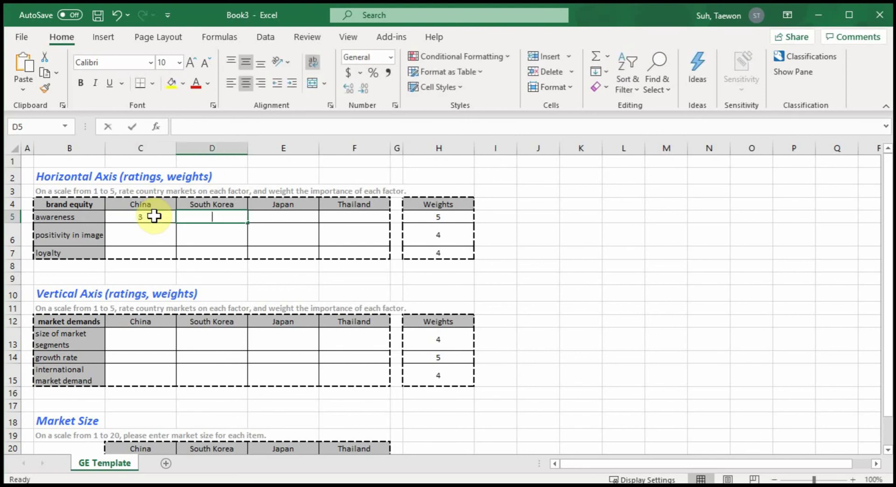
{"action": "key", "text": "Tab"}
{"action": "type", "text": "4"}
{"action": "key", "text": "Tab"}
{"action": "type", "text": "4"}
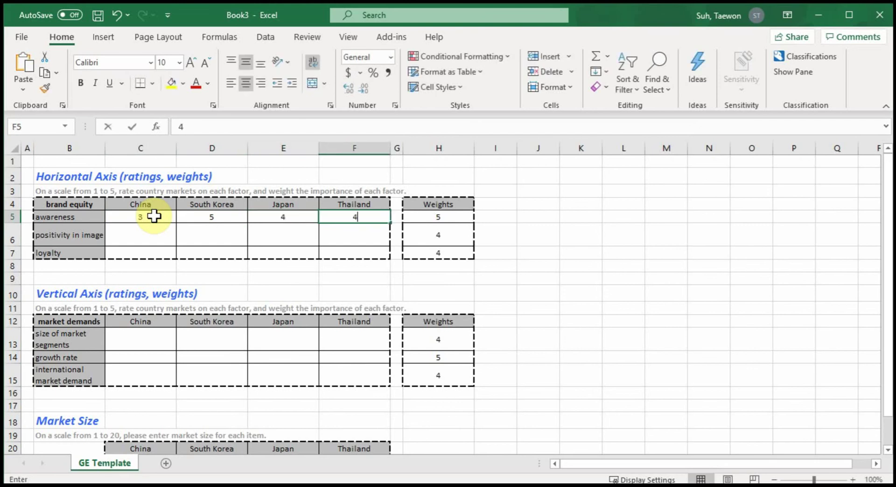
{"action": "key", "text": "Return"}
Enter the positivity in image ratings: China 2, South Korea 4, Japan 3 and Thailand 3.
{"action": "key", "text": "Left"}
{"action": "key", "text": "Left"}
{"action": "key", "text": "Left"}
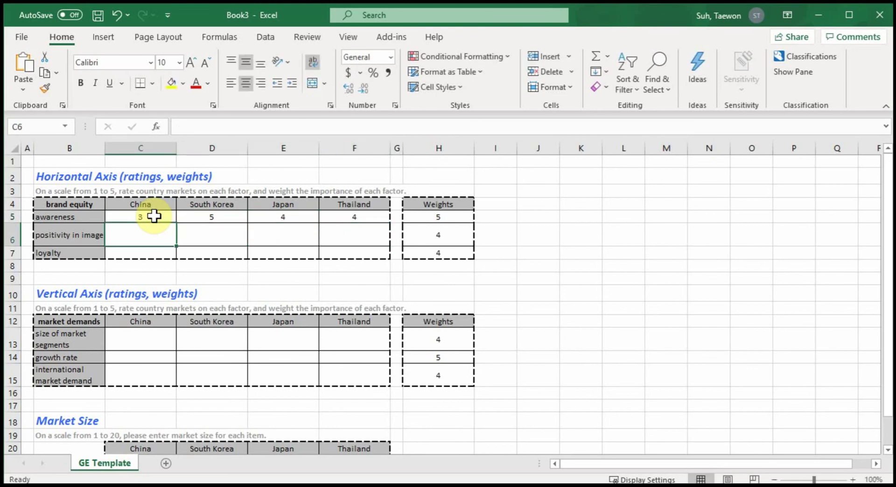
{"action": "type", "text": "2"}
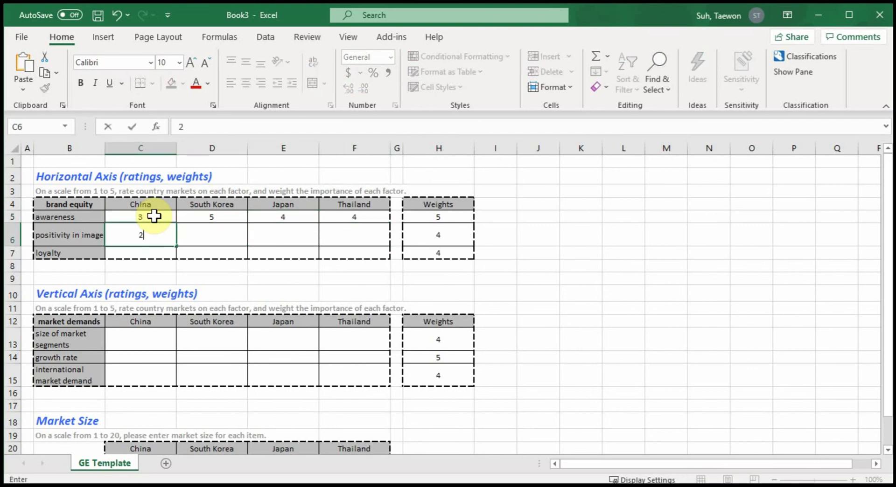
{"action": "key", "text": "Tab"}
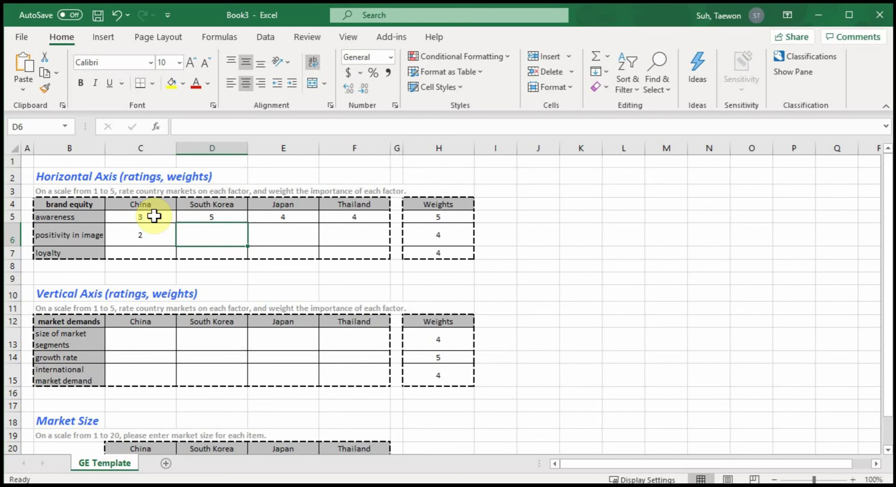
{"action": "type", "text": "4"}
{"action": "key", "text": "Tab"}
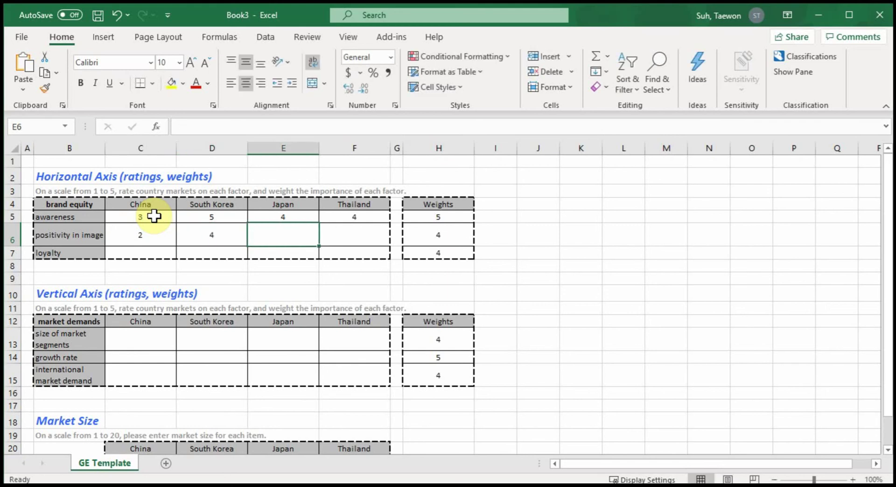
{"action": "type", "text": "3"}
{"action": "key", "text": "Tab"}
{"action": "type", "text": "3"}
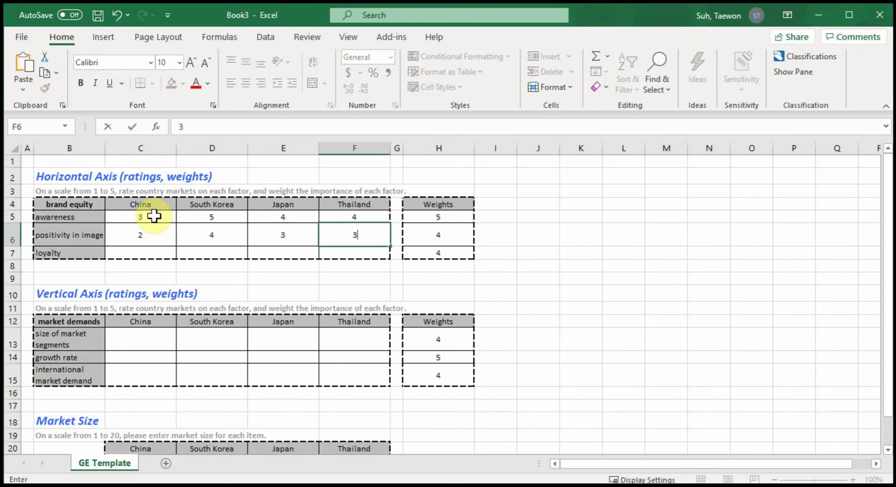
{"action": "key", "text": "Return"}
Enter the loyalty ratings: China 3, South Korea 4, Japan 3 and Thailand 4.
{"action": "key", "text": "Left"}
{"action": "key", "text": "Left"}
{"action": "key", "text": "Left"}
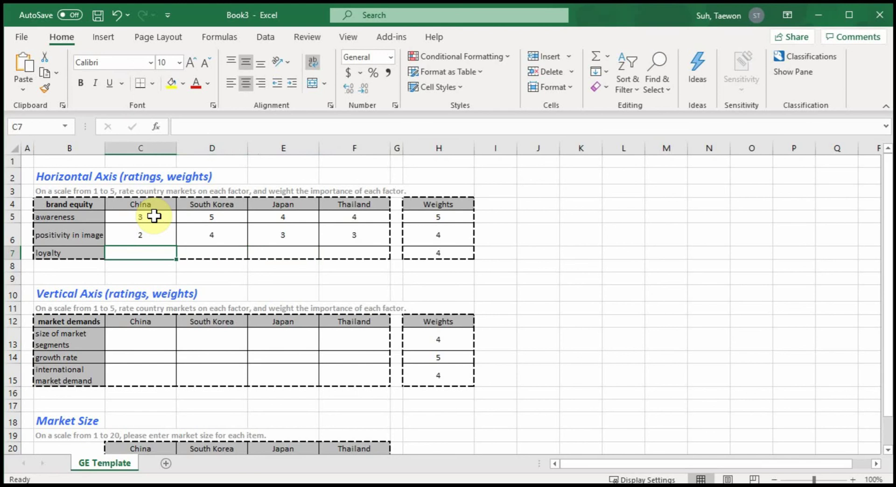
{"action": "type", "text": "3"}
{"action": "key", "text": "Tab"}
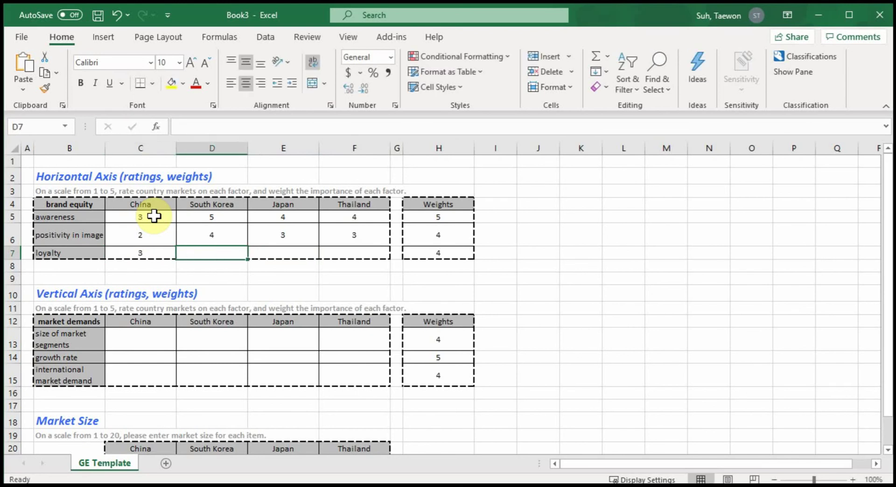
{"action": "type", "text": "4"}
{"action": "key", "text": "Tab"}
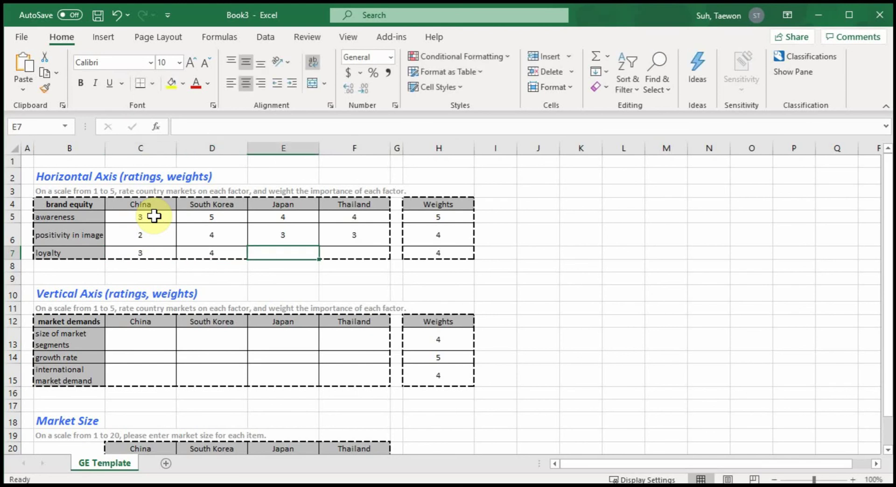
{"action": "type", "text": "3"}
{"action": "key", "text": "Tab"}
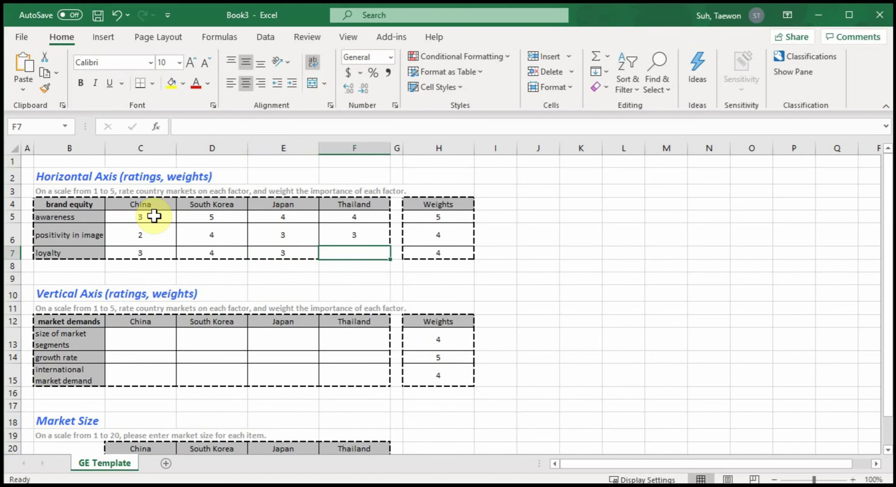
{"action": "type", "text": "4"}
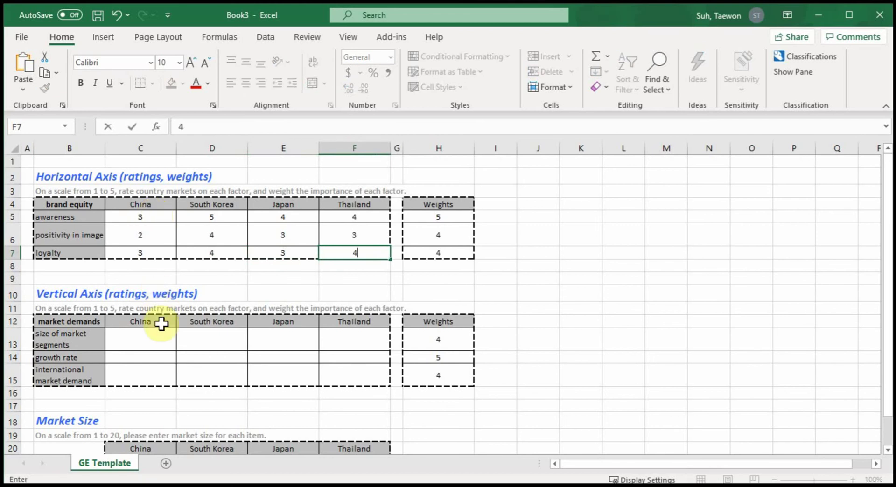
Rate the size of market segments 3 for China and 4 for South Korea, Japan and Thailand.
{"action": "left_click", "coordinate": [155, 341]}
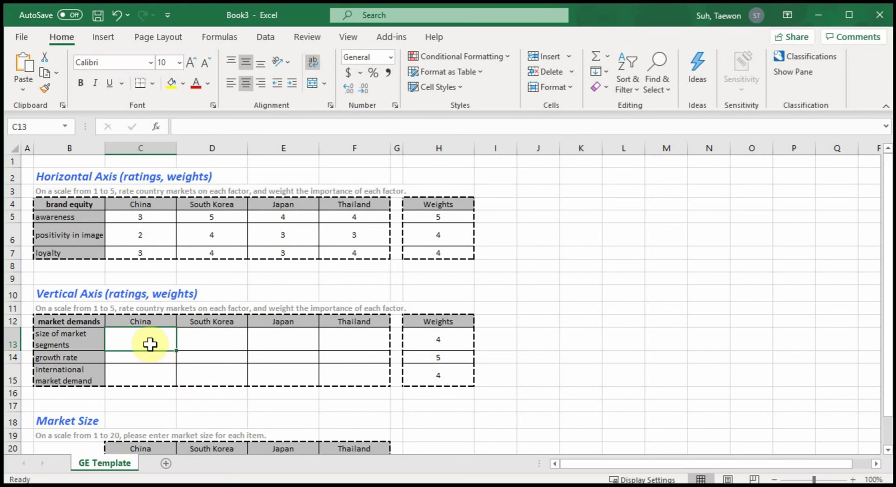
{"action": "type", "text": "3"}
{"action": "key", "text": "Tab"}
{"action": "type", "text": "4"}
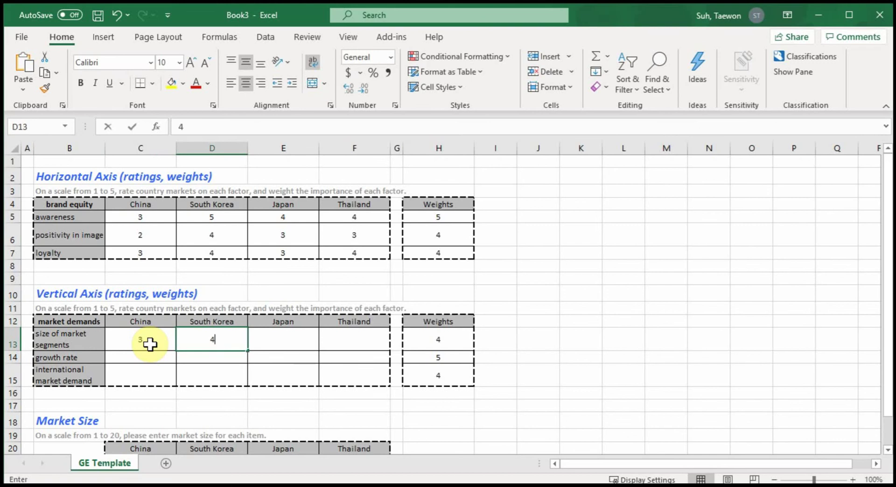
{"action": "key", "text": "Tab"}
{"action": "type", "text": "4"}
{"action": "key", "text": "Tab"}
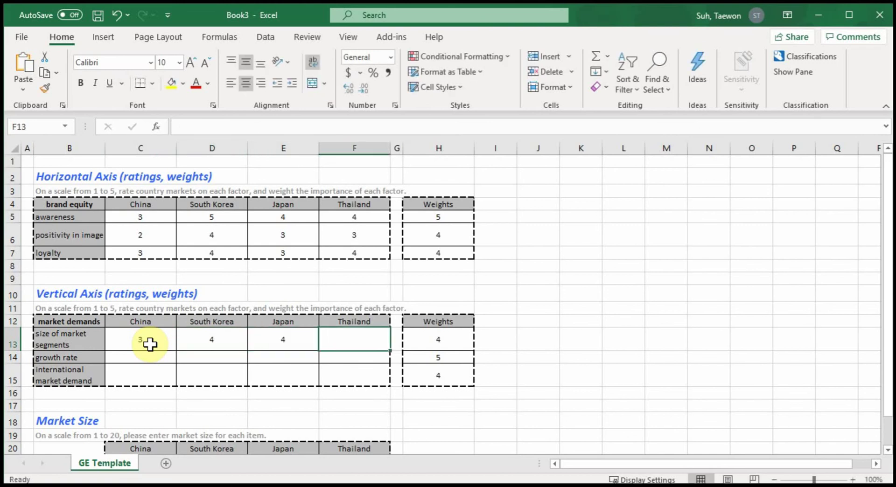
{"action": "type", "text": "4"}
{"action": "key", "text": "Return"}
Enter the growth rate ratings: China 5, South Korea 3, Japan 3 and Thailand 4.
{"action": "key", "text": "Left"}
{"action": "key", "text": "Left"}
{"action": "key", "text": "Left"}
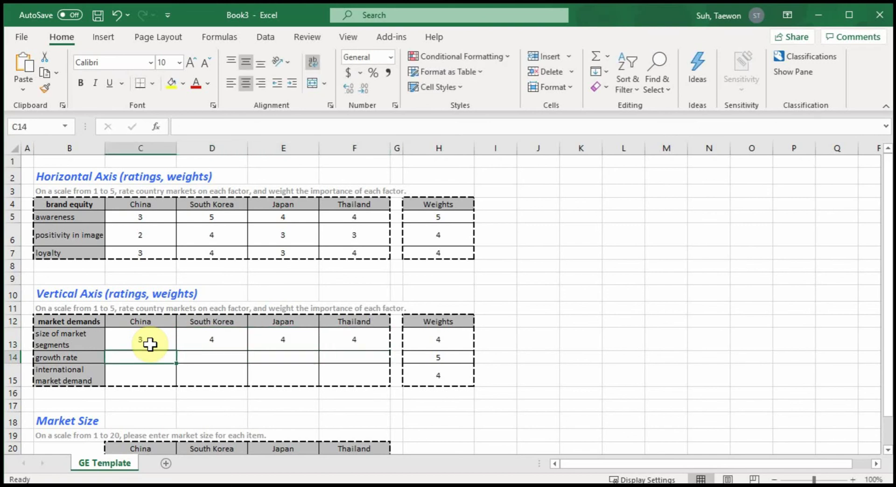
{"action": "type", "text": "5"}
{"action": "key", "text": "Tab"}
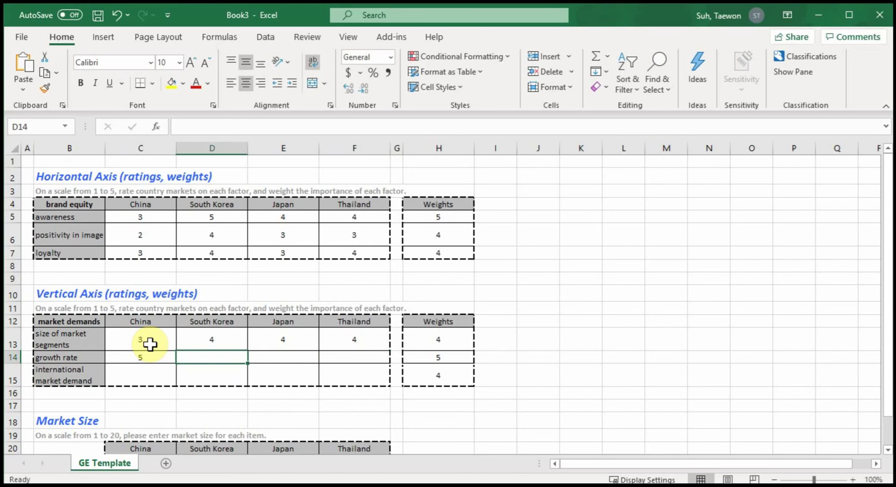
{"action": "type", "text": "3"}
{"action": "key", "text": "Tab"}
{"action": "type", "text": "3"}
{"action": "key", "text": "Tab"}
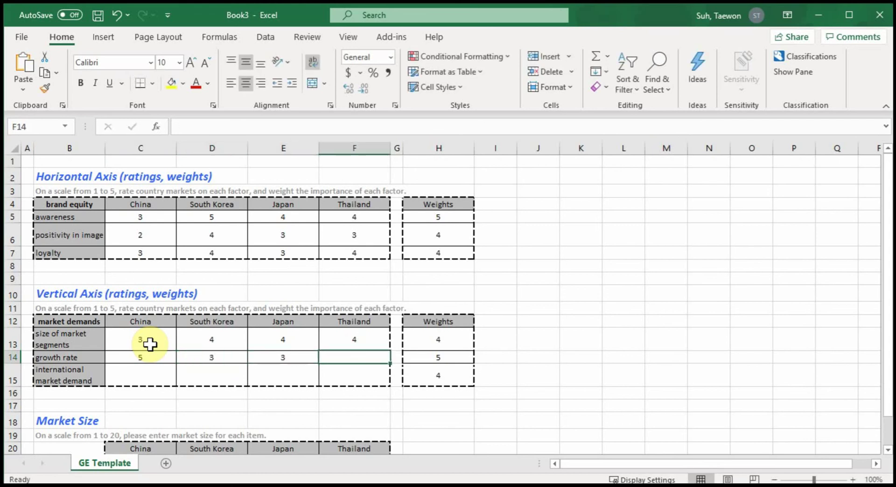
{"action": "type", "text": "4"}
{"action": "key", "text": "Return"}
Enter the international market demand ratings: China 4, South Korea 3, Japan 3 and Thailand 2.
{"action": "key", "text": "Left"}
{"action": "key", "text": "Left"}
{"action": "key", "text": "Left"}
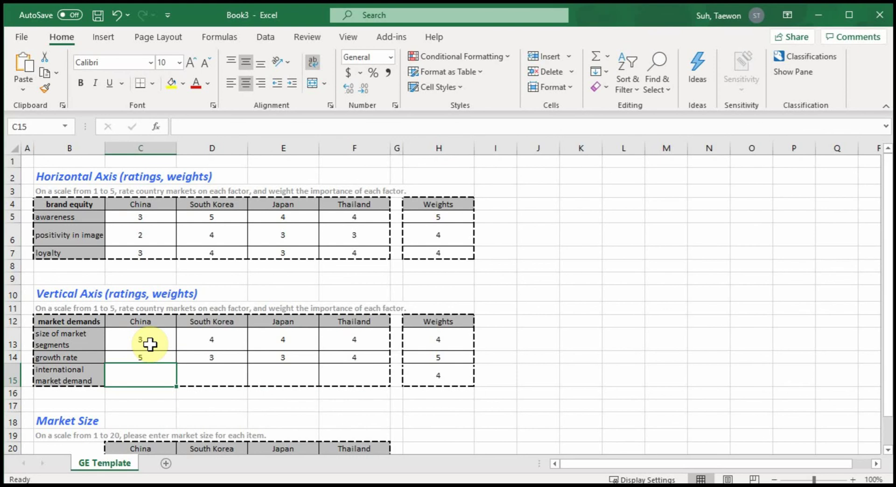
{"action": "type", "text": "4"}
{"action": "key", "text": "Tab"}
{"action": "type", "text": "3"}
{"action": "key", "text": "Tab"}
{"action": "type", "text": "3"}
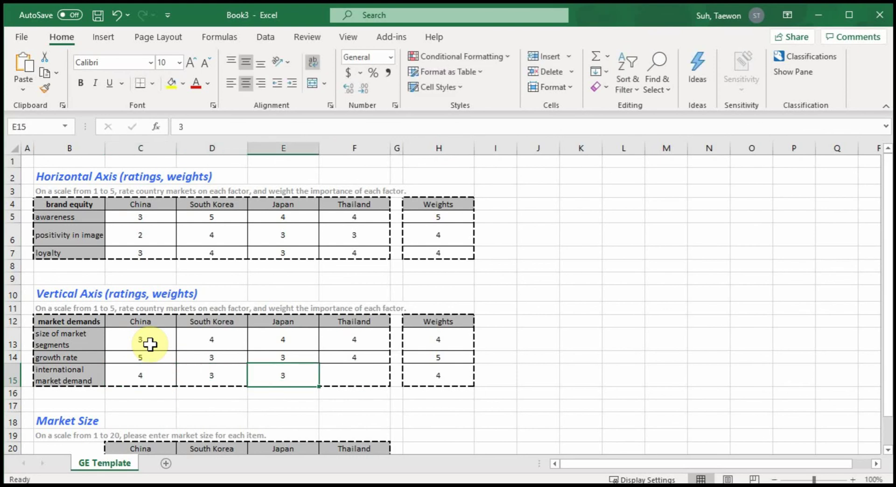
{"action": "key", "text": "Tab"}
{"action": "type", "text": "2"}
{"action": "key", "text": "Up"}
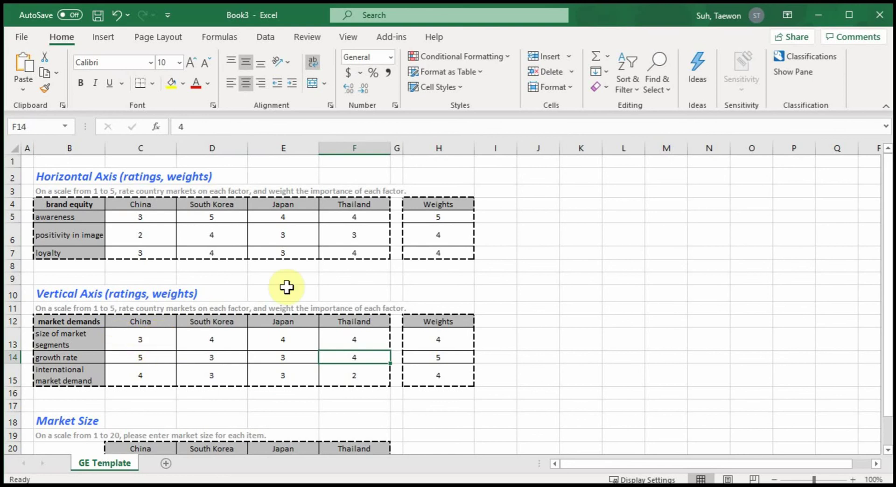
Run the GE Portfolio Matrix analysis from the ME-XL add-in and proceed to its data range selection.
{"action": "scroll", "coordinate": [406, 278], "scroll_direction": "down", "scroll_amount": 1}
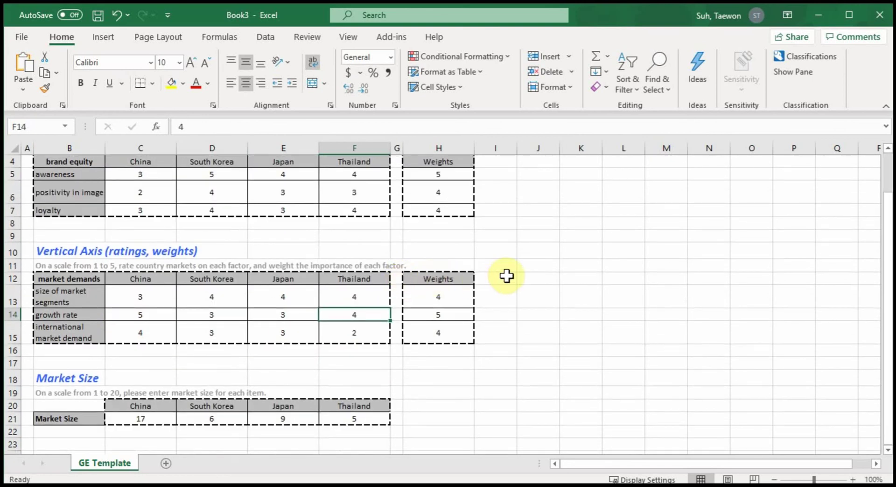
{"action": "scroll", "coordinate": [504, 271], "scroll_direction": "up", "scroll_amount": 1}
{"action": "scroll", "coordinate": [500, 269], "scroll_direction": "down", "scroll_amount": 3}
{"action": "scroll", "coordinate": [504, 274], "scroll_direction": "up", "scroll_amount": 3}
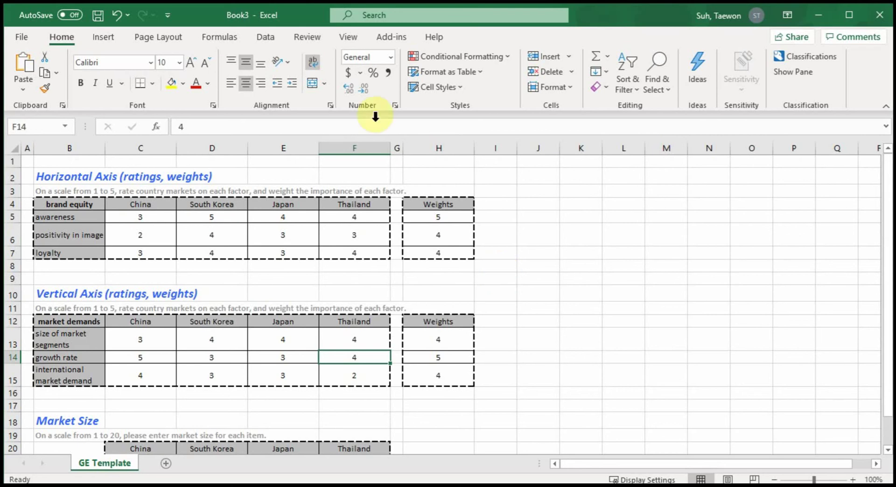
{"action": "left_click", "coordinate": [387, 37]}
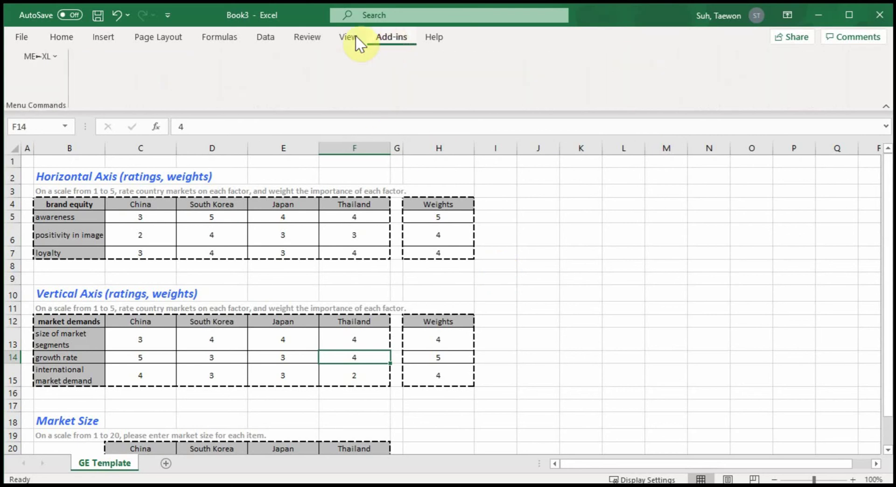
{"action": "left_click", "coordinate": [40, 58]}
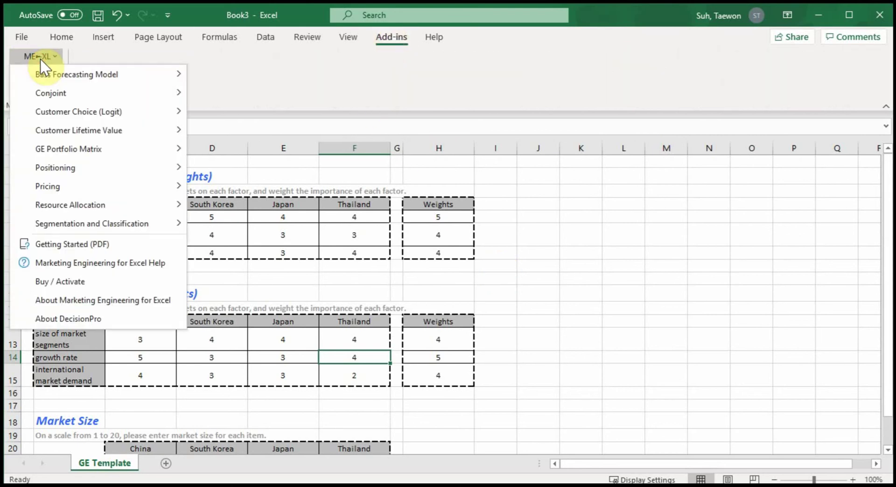
{"action": "mouse_move", "coordinate": [54, 150]}
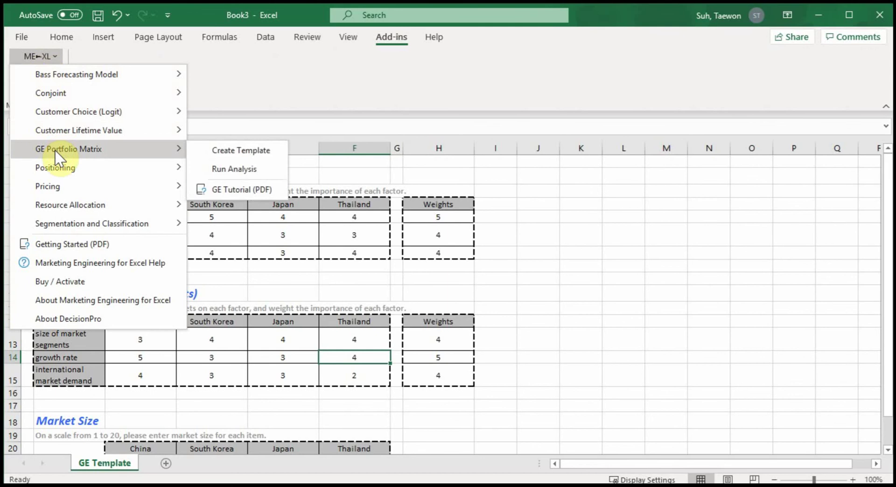
{"action": "left_click", "coordinate": [226, 170]}
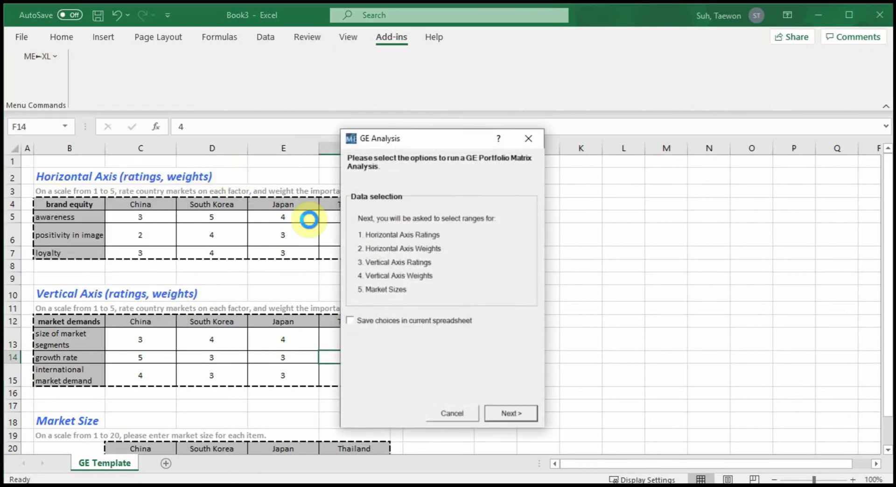
{"action": "left_click", "coordinate": [513, 413]}
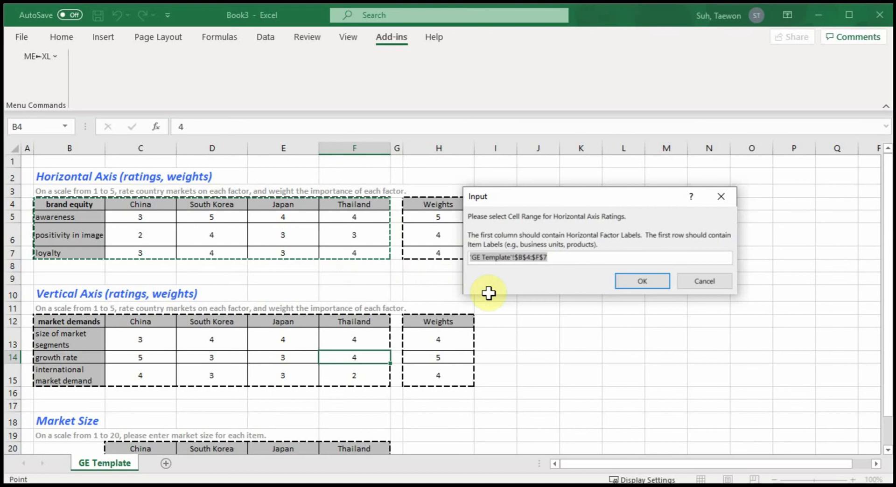
Accept the suggested cell ranges for the horizontal and vertical axis ratings and weights and for the market sizes.
{"action": "left_click", "coordinate": [638, 279]}
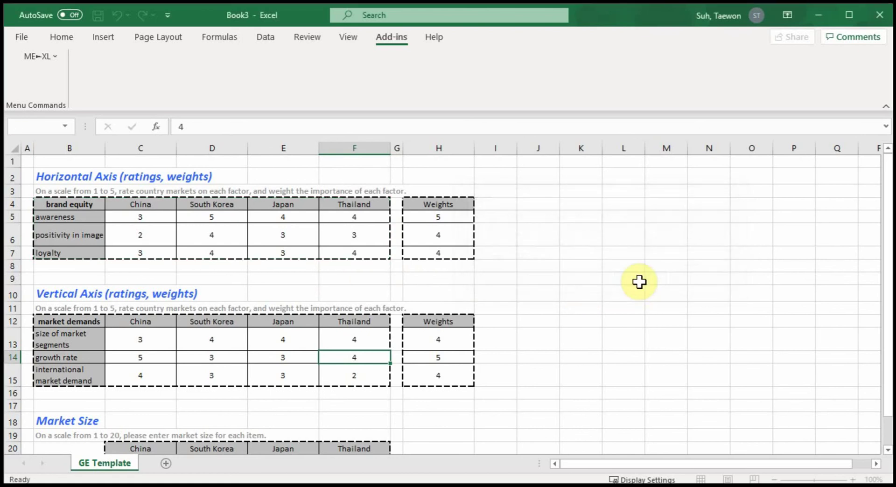
{"action": "left_click", "coordinate": [600, 281]}
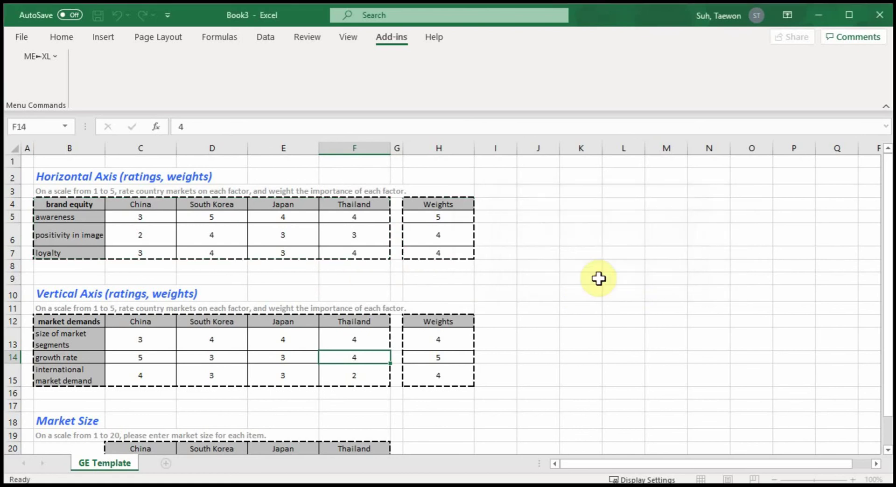
{"action": "left_click", "coordinate": [636, 282]}
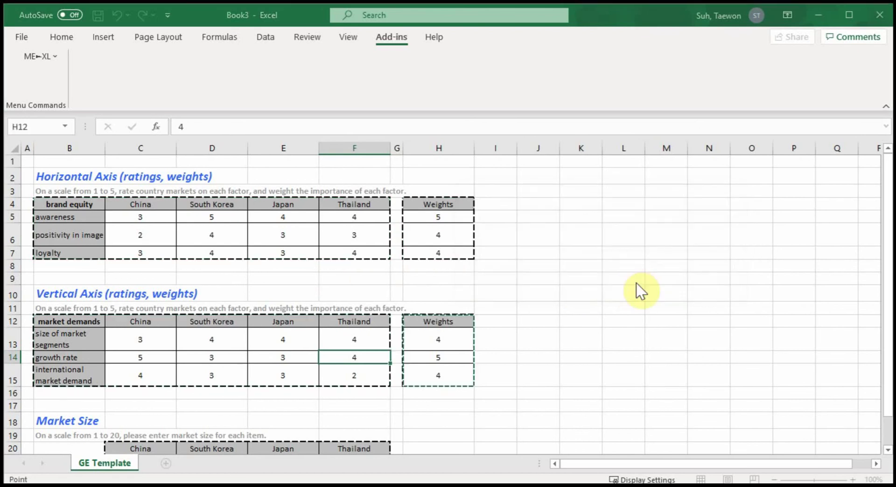
{"action": "left_click", "coordinate": [615, 280]}
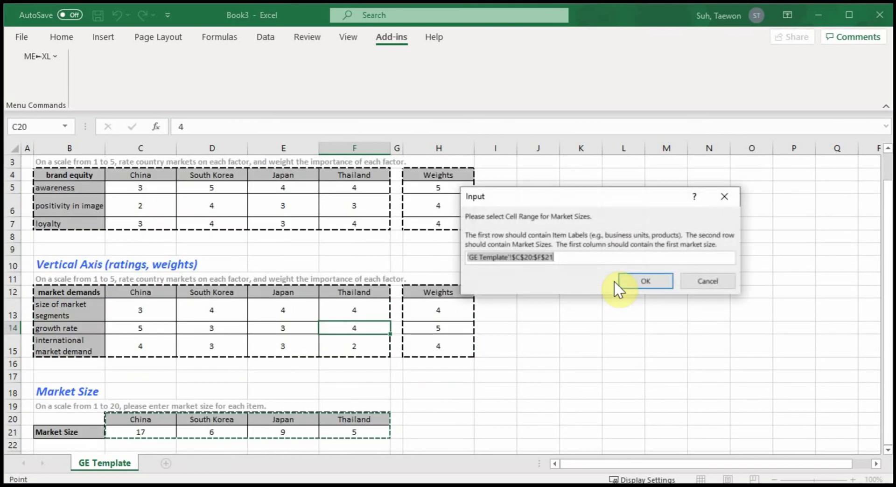
{"action": "left_click", "coordinate": [632, 282]}
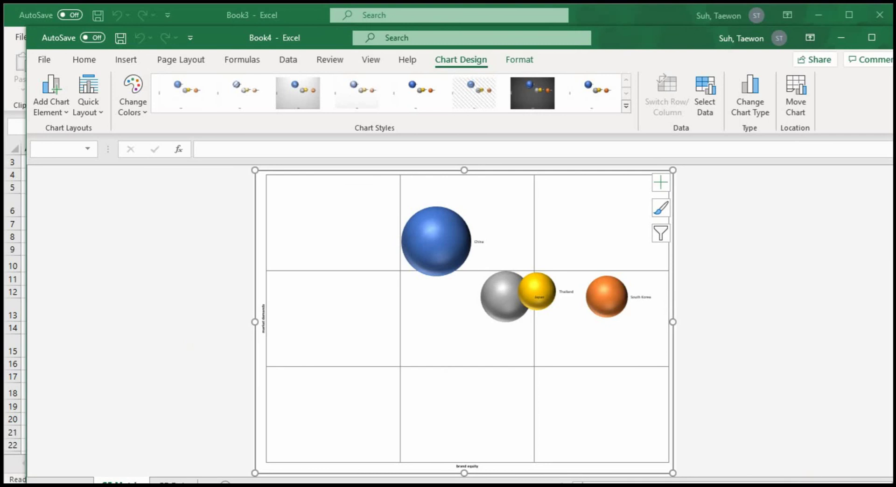
Enlarge the portfolio matrix bubble chart, deselect it and look over the country positions on both axes.
{"action": "left_click_drag", "start_coordinate": [672, 473], "coordinate": [783, 485]}
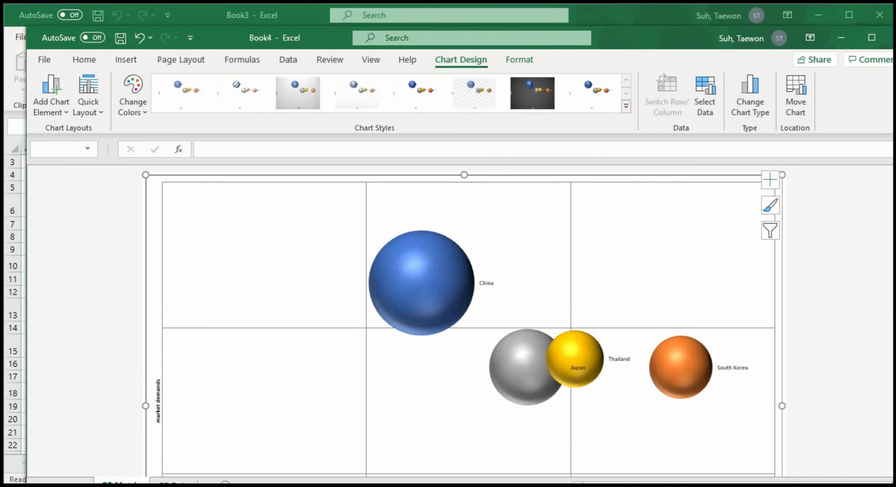
{"action": "scroll", "coordinate": [464, 313], "scroll_direction": "down", "scroll_amount": 6}
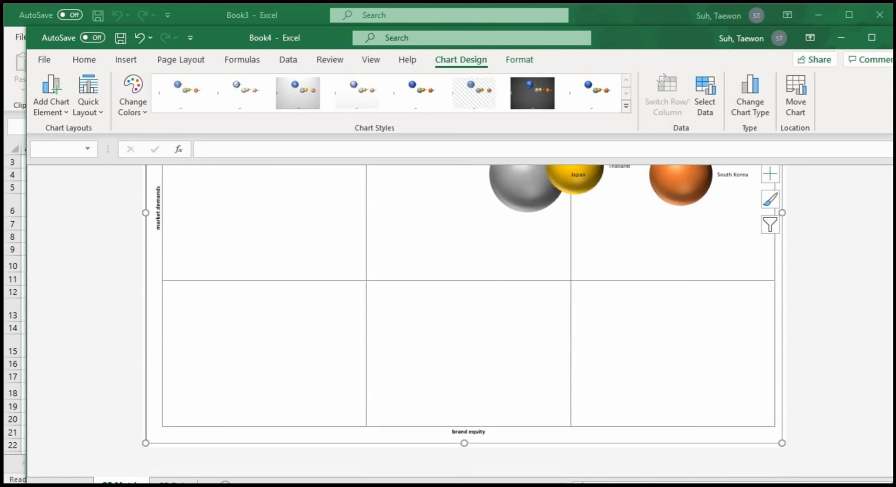
{"action": "key", "text": "Escape"}
{"action": "scroll", "coordinate": [725, 328], "scroll_direction": "up", "scroll_amount": 4}
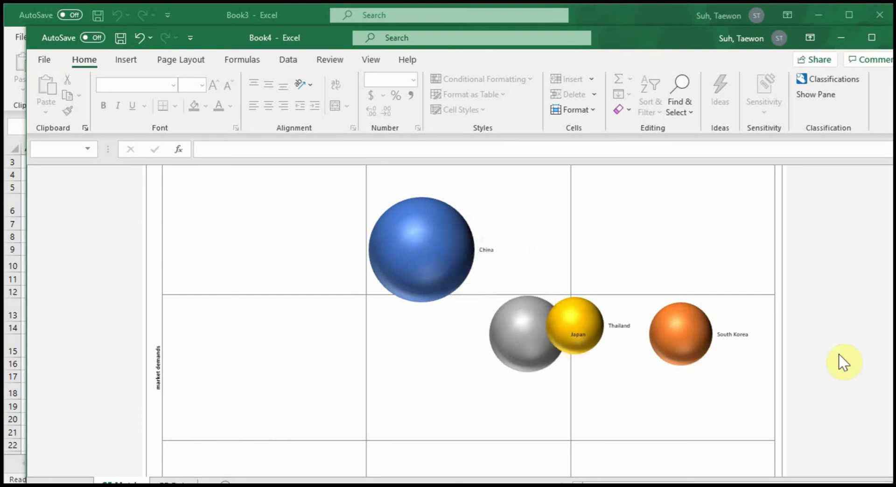
{"action": "scroll", "coordinate": [466, 322], "scroll_direction": "down", "scroll_amount": 4}
{"action": "scroll", "coordinate": [467, 322], "scroll_direction": "up", "scroll_amount": 5}
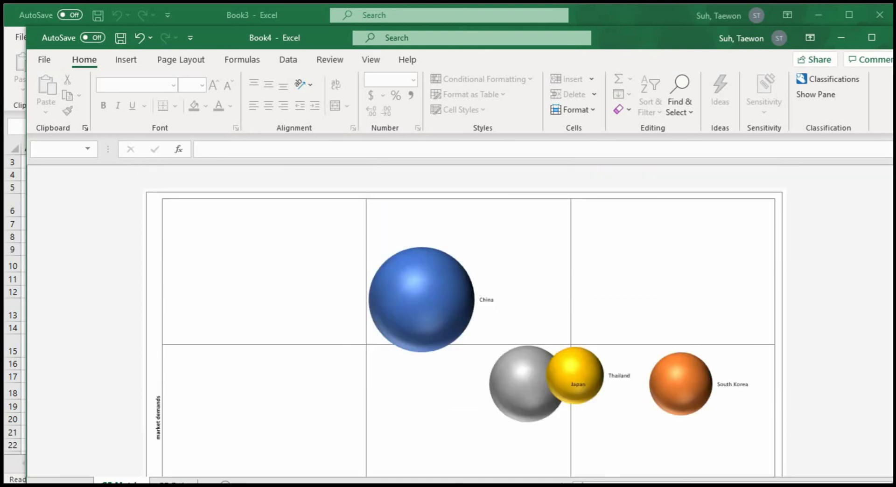